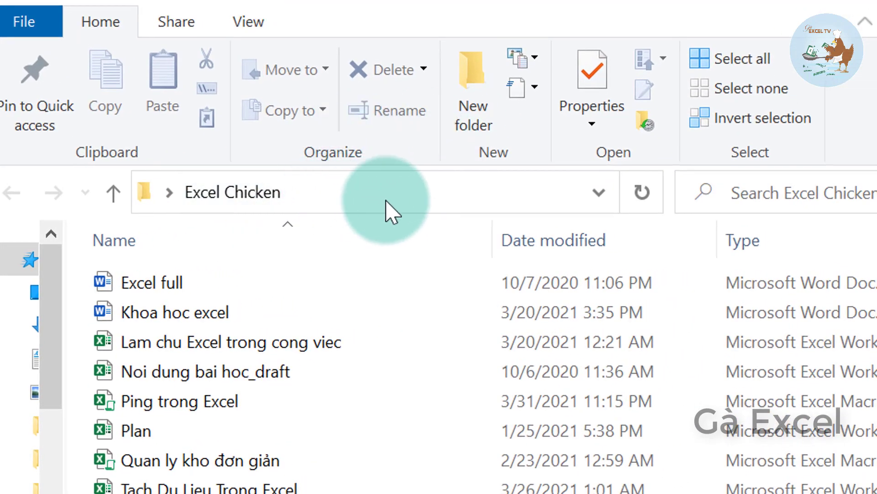
Reveal the Excel Chicken folder's full path in the File Explorer address bar and copy it.
{"action": "left_click", "coordinate": [392, 191]}
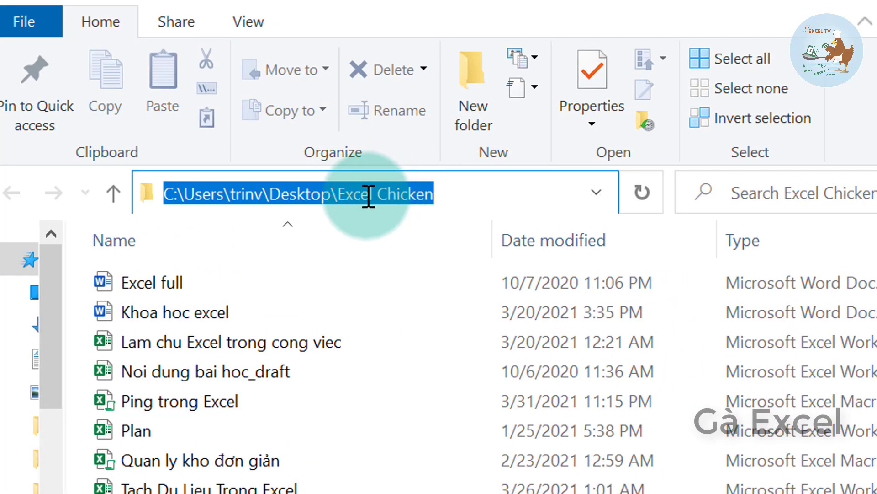
{"action": "right_click", "coordinate": [368, 194]}
Paste the Excel Chicken folder path into C5 using Keep Text Only, then select B6.
{"action": "left_click", "coordinate": [235, 279]}
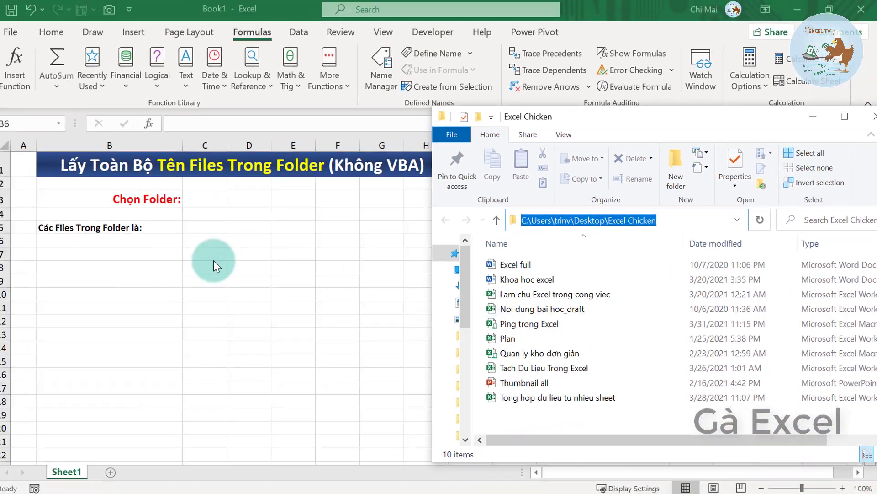
{"action": "left_click", "coordinate": [203, 230]}
{"action": "left_click", "coordinate": [208, 225]}
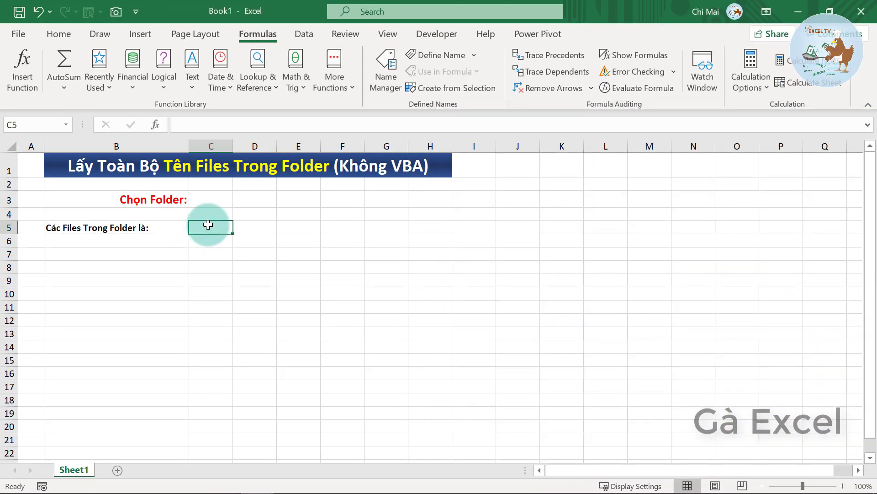
{"action": "right_click", "coordinate": [209, 227]}
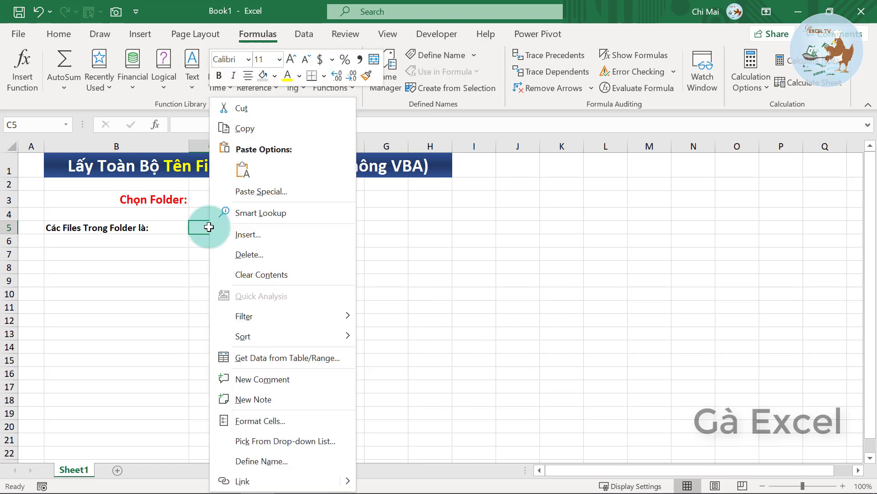
{"action": "left_click", "coordinate": [245, 171]}
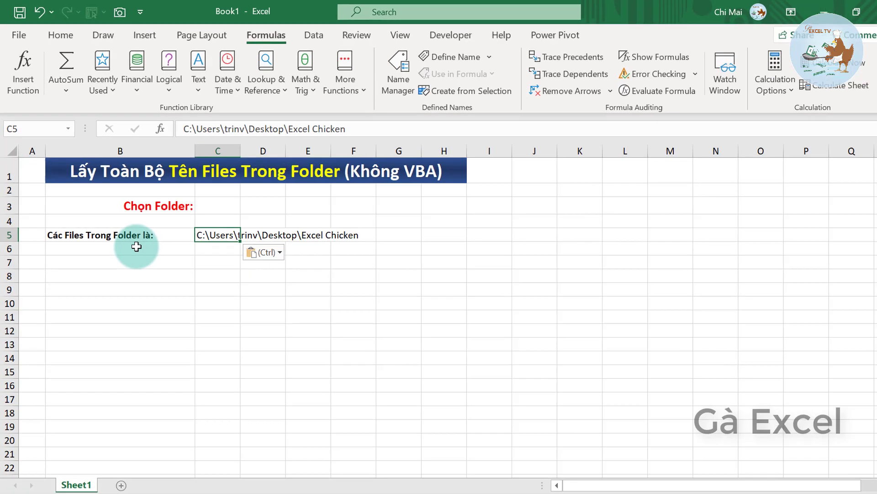
{"action": "left_click", "coordinate": [136, 246]}
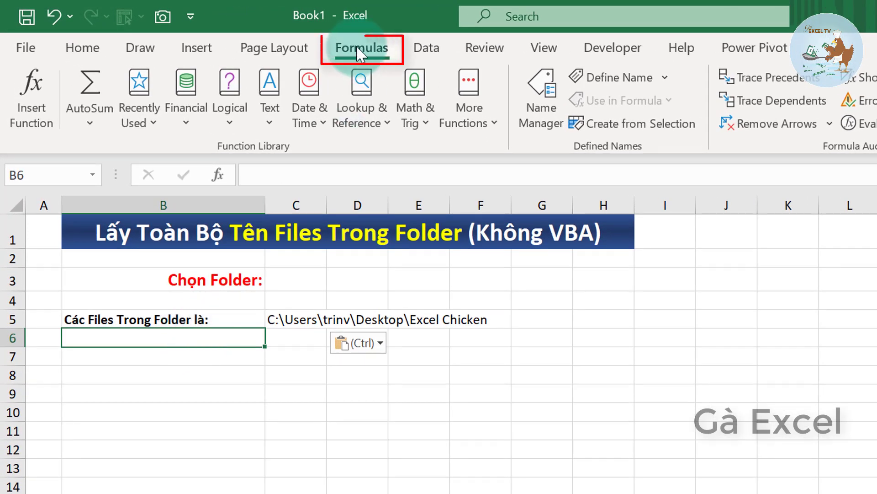
Create the workbook name LayTenFiles in Name Manager, referring to =FILES(Sheet1!$C$5).
{"action": "left_click", "coordinate": [531, 109]}
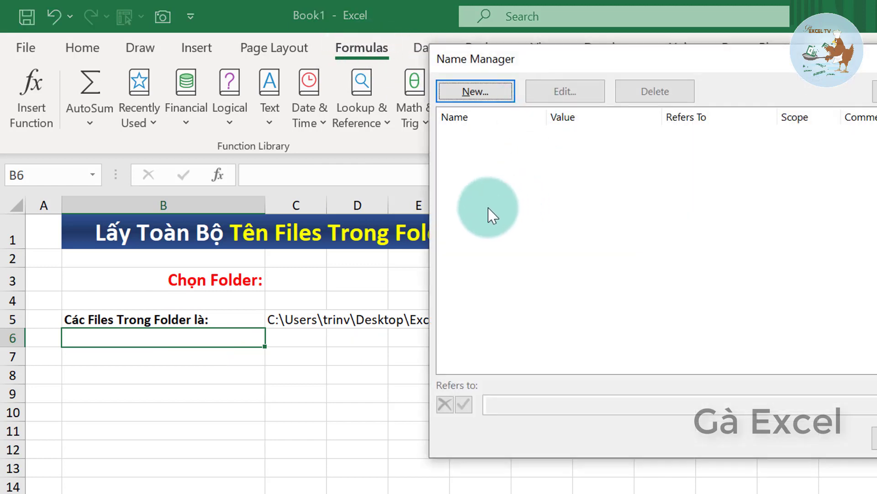
{"action": "left_click", "coordinate": [477, 93]}
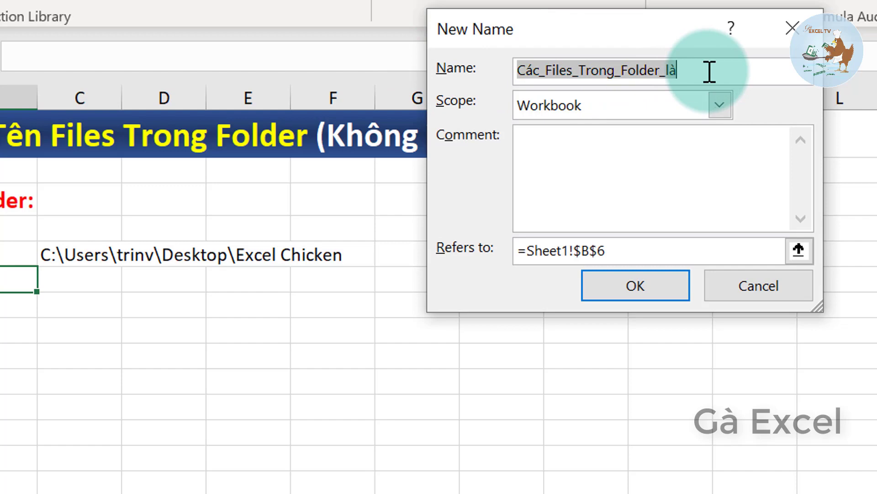
{"action": "type", "text": "LayTenFiles"}
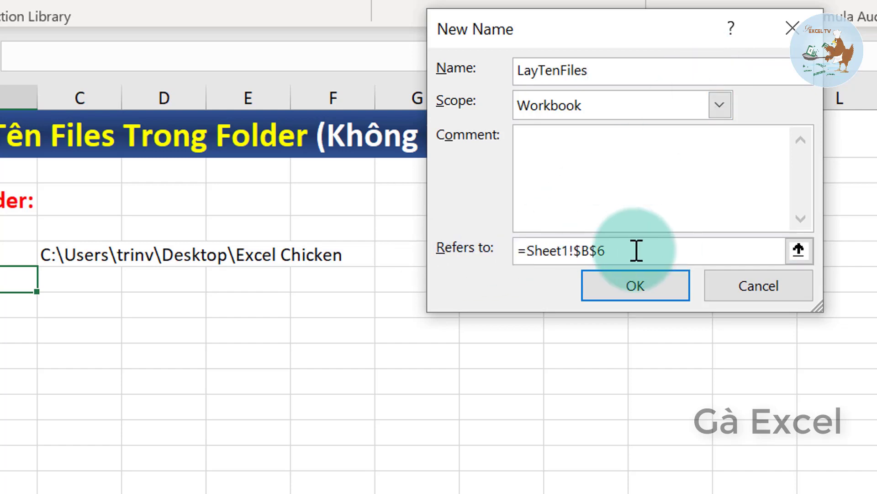
{"action": "left_click_drag", "start_coordinate": [637, 249], "coordinate": [473, 254]}
{"action": "type", "text": "="}
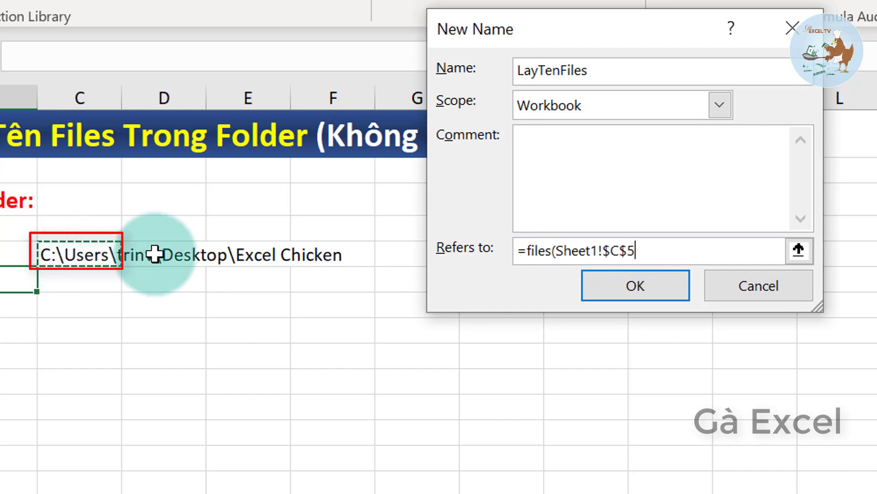
{"action": "left_click", "coordinate": [81, 258]}
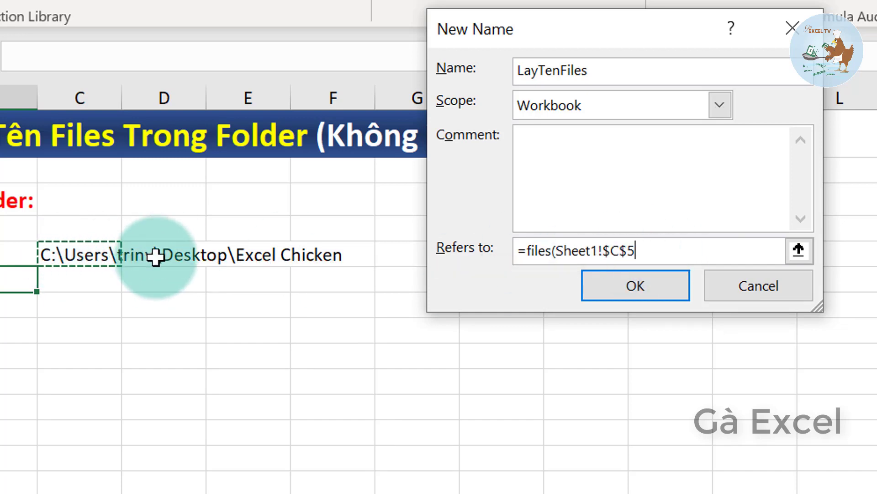
{"action": "type", "text": ")"}
{"action": "left_click", "coordinate": [681, 294]}
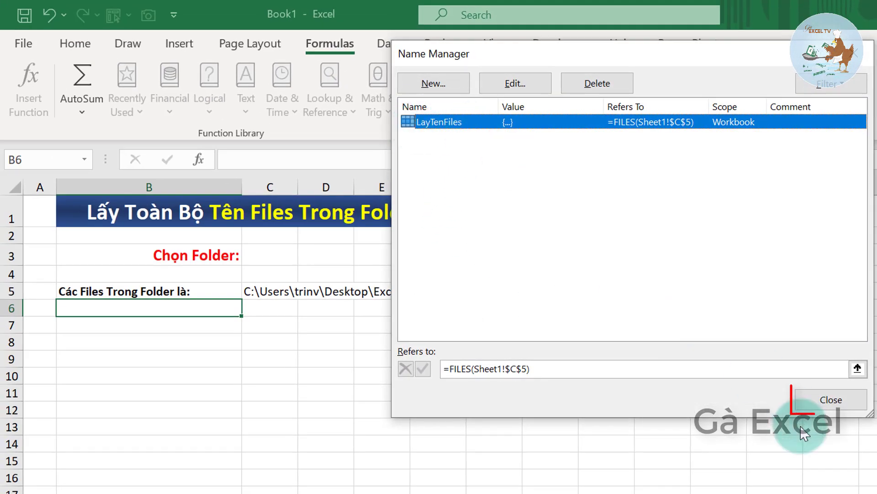
{"action": "left_click", "coordinate": [836, 404]}
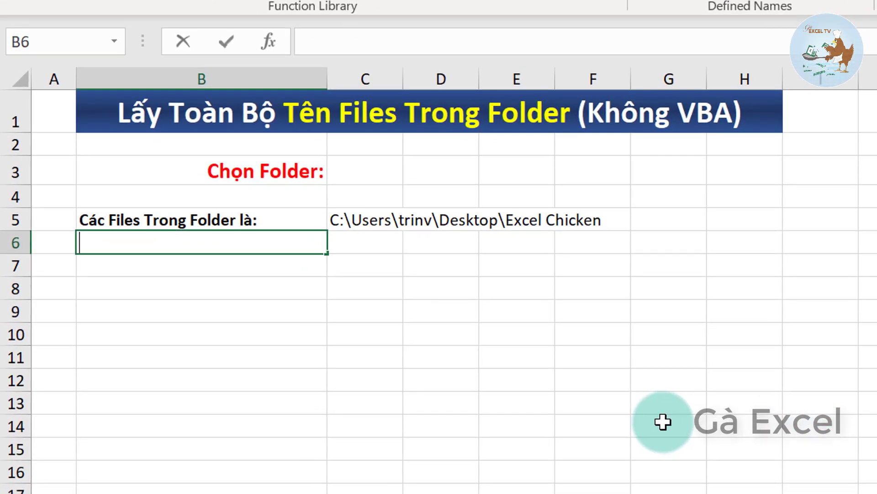
Enter =LayTenFiles in B6 using autocomplete; it returns #N/A for now.
{"action": "type", "text": "=la"}
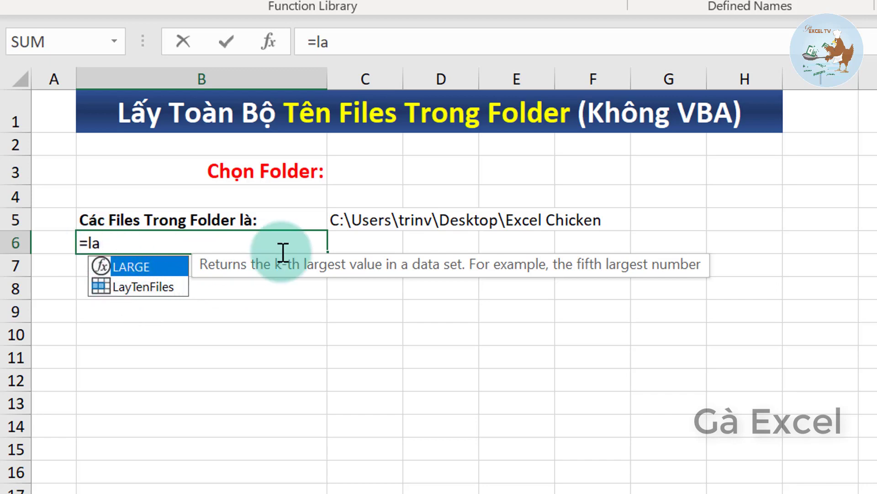
{"action": "type", "text": "y"}
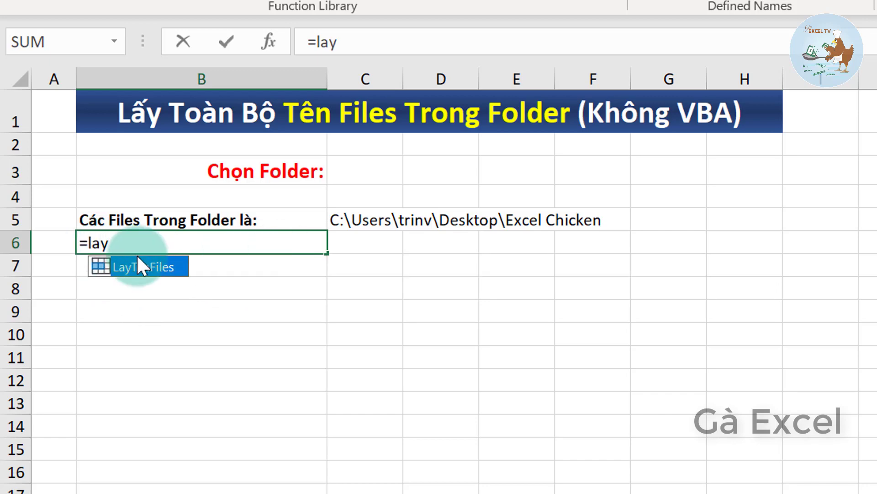
{"action": "key", "text": "Tab"}
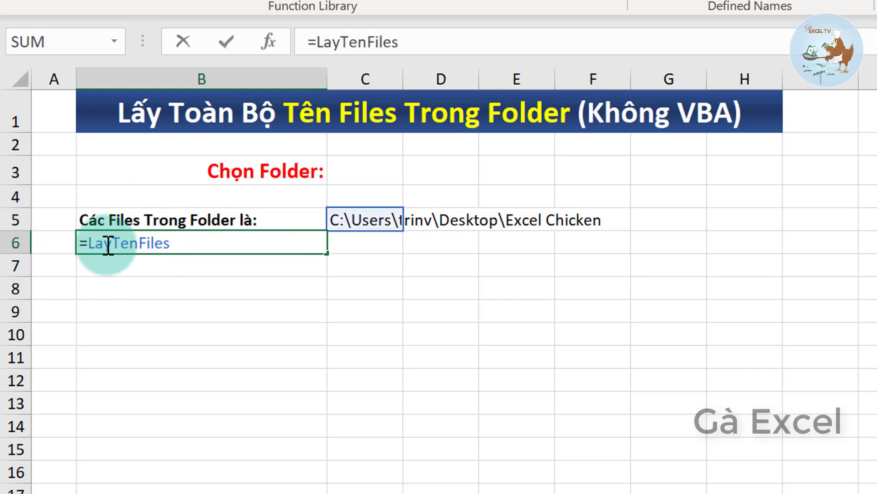
{"action": "key", "text": "Return"}
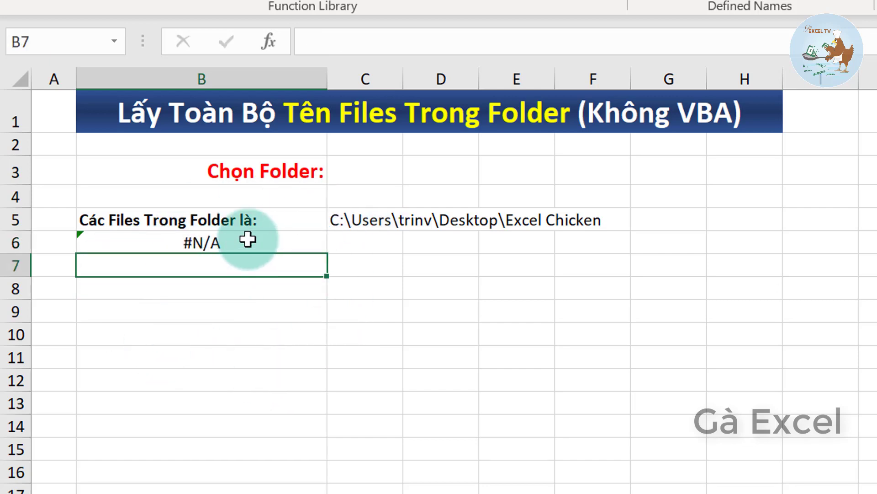
Append \* to the C5 folder path so file names spill across row 6 from B6.
{"action": "left_click", "coordinate": [343, 220]}
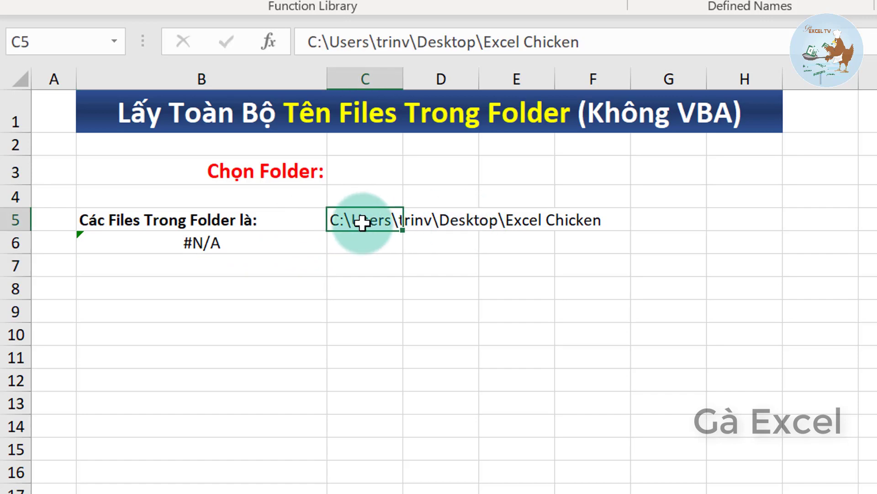
{"action": "double_click", "coordinate": [620, 219]}
{"action": "type", "text": "\\*"}
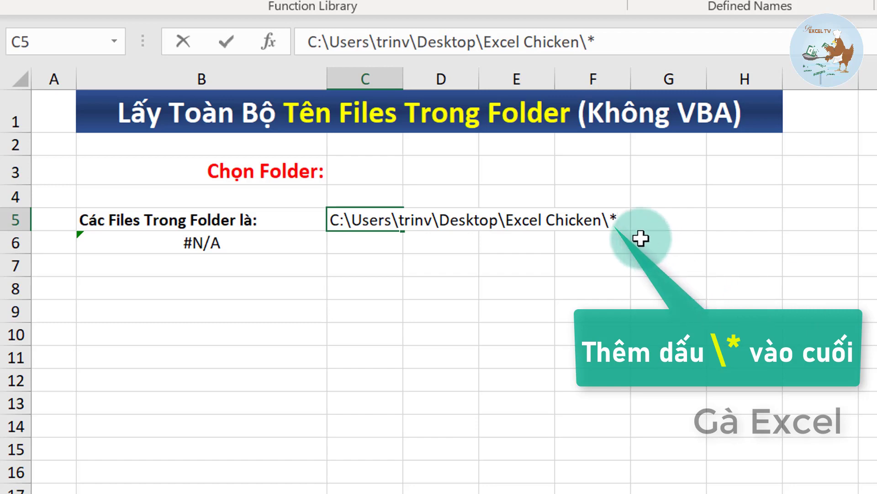
{"action": "left_click", "coordinate": [617, 220]}
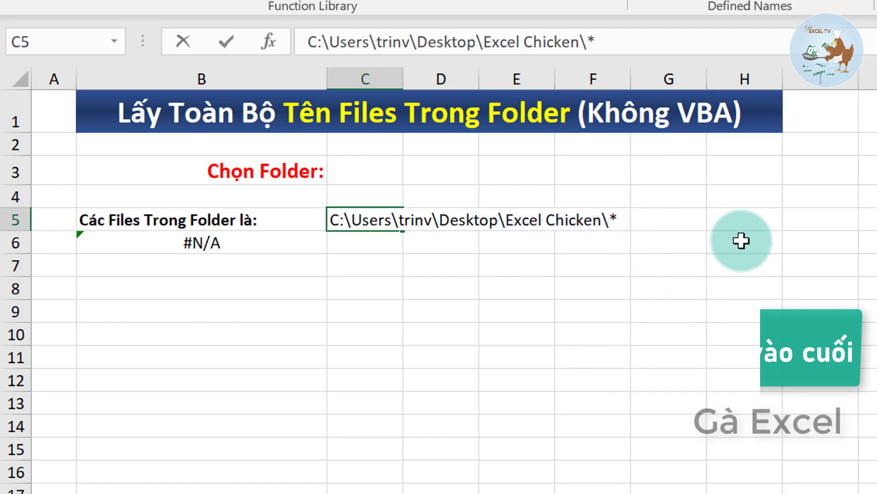
{"action": "key", "text": "Return"}
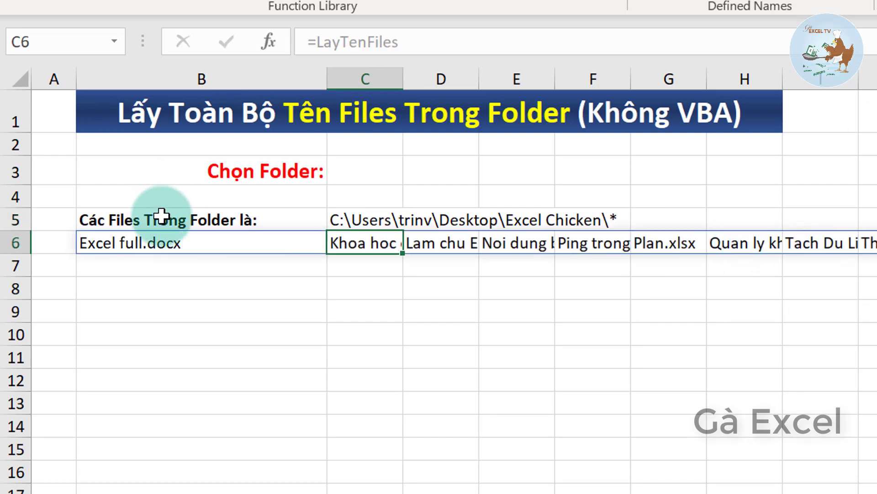
{"action": "left_click", "coordinate": [190, 245]}
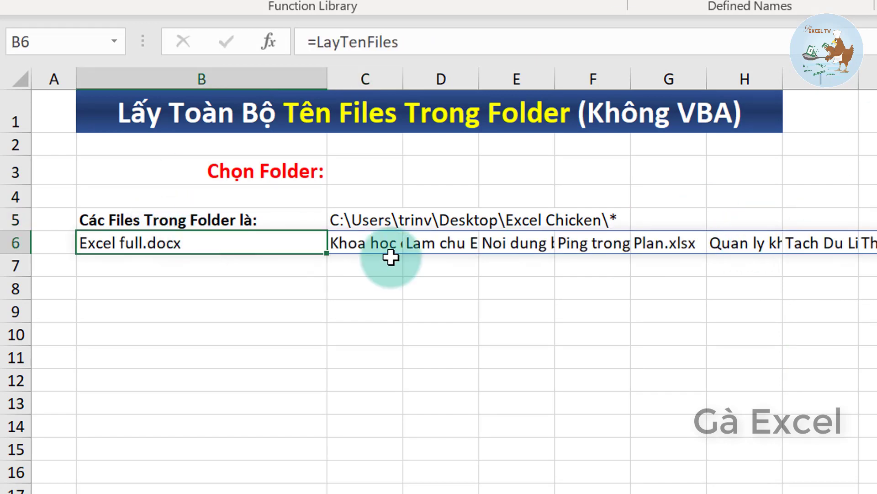
Wrap B6 as =TRANSPOSE(LayTenFiles) so the ten file names list down B6:B15.
{"action": "double_click", "coordinate": [91, 245]}
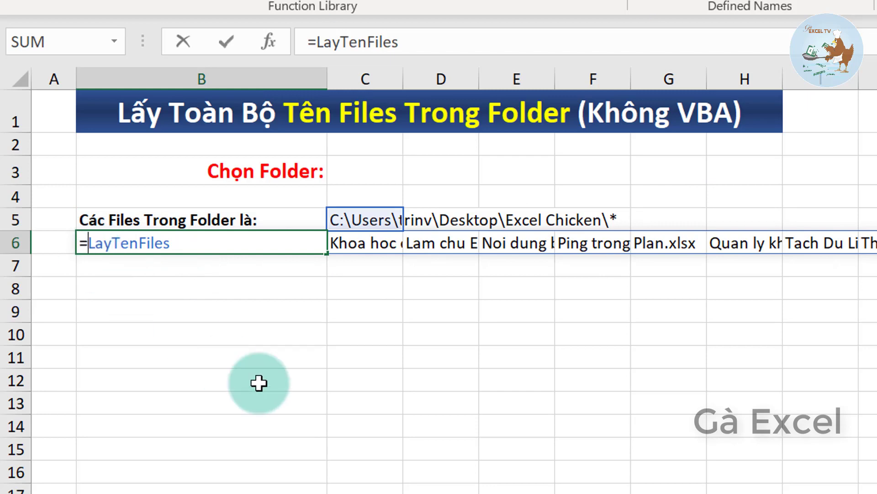
{"action": "type", "text": "tran"}
{"action": "key", "text": "Tab"}
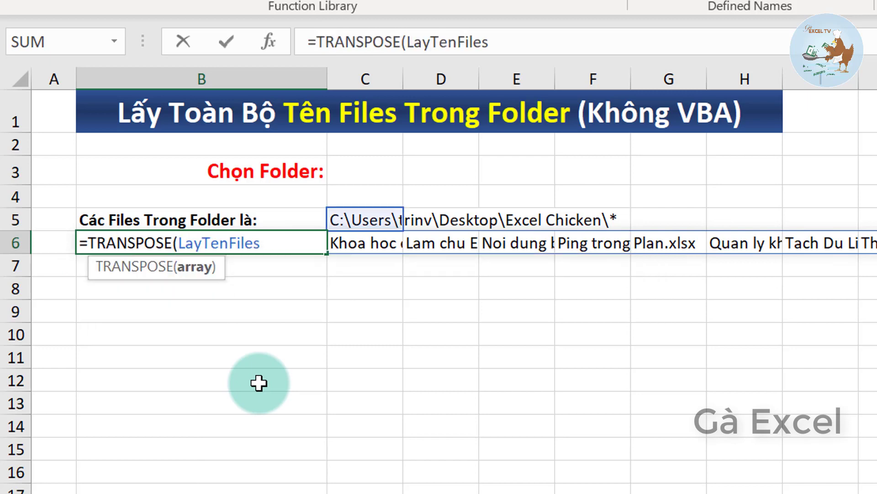
{"action": "key", "text": "Return"}
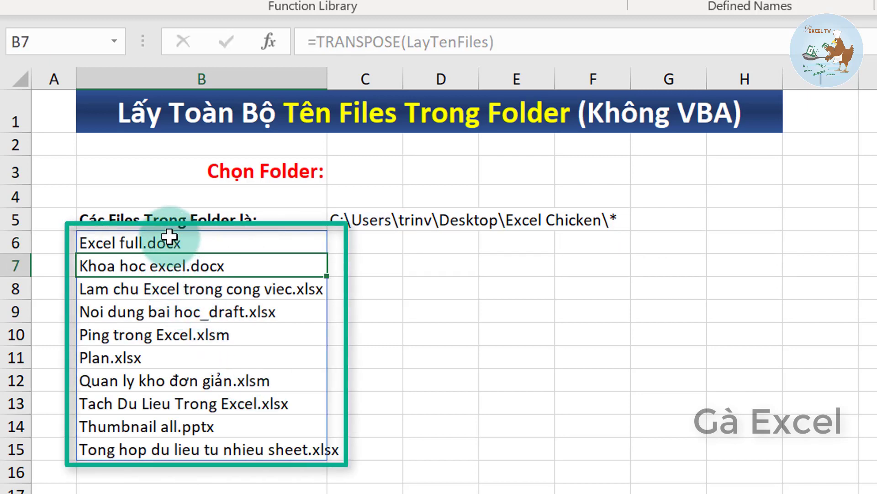
{"action": "left_click_drag", "start_coordinate": [169, 236], "coordinate": [159, 453]}
{"action": "left_click", "coordinate": [159, 453]}
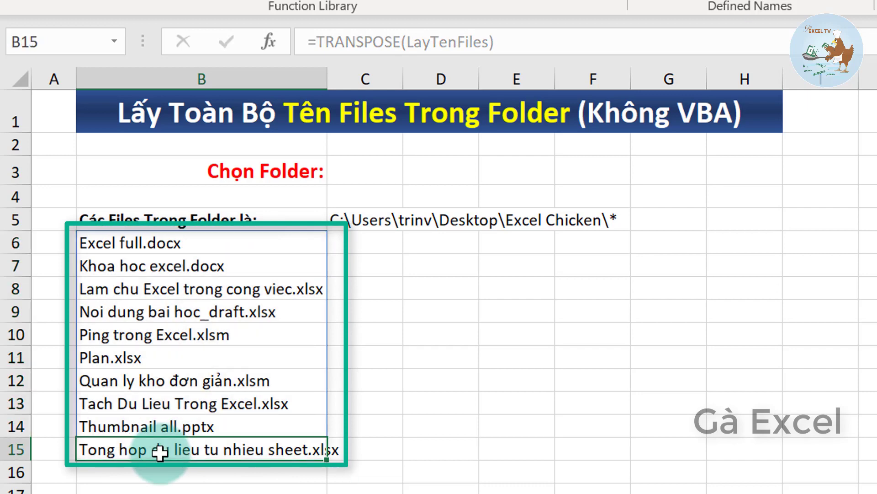
{"action": "left_click", "coordinate": [182, 244]}
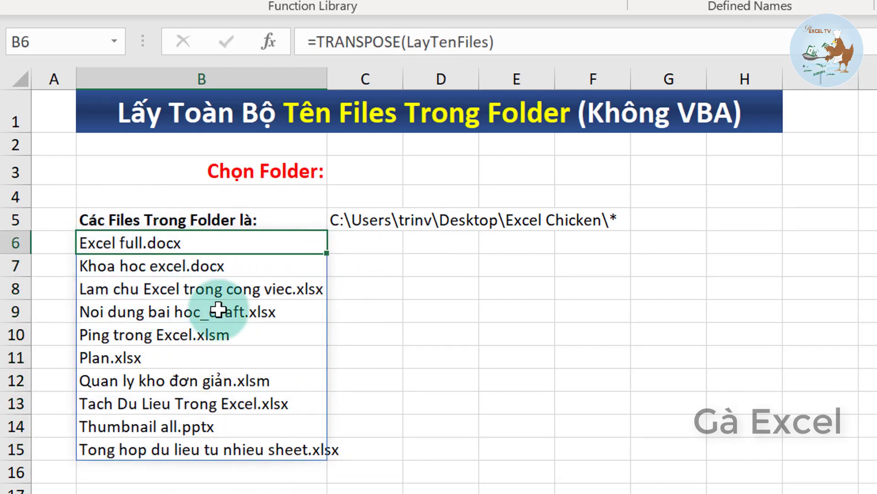
{"action": "left_click", "coordinate": [374, 222]}
{"action": "type", "text": "xls"}
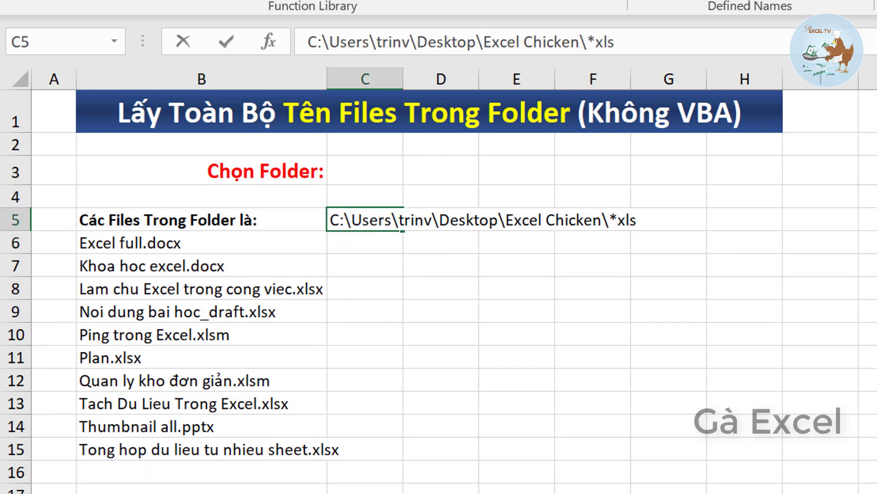
Filter the C5 path to list only xls files, then change it to *doc files.
{"action": "key", "text": "Return"}
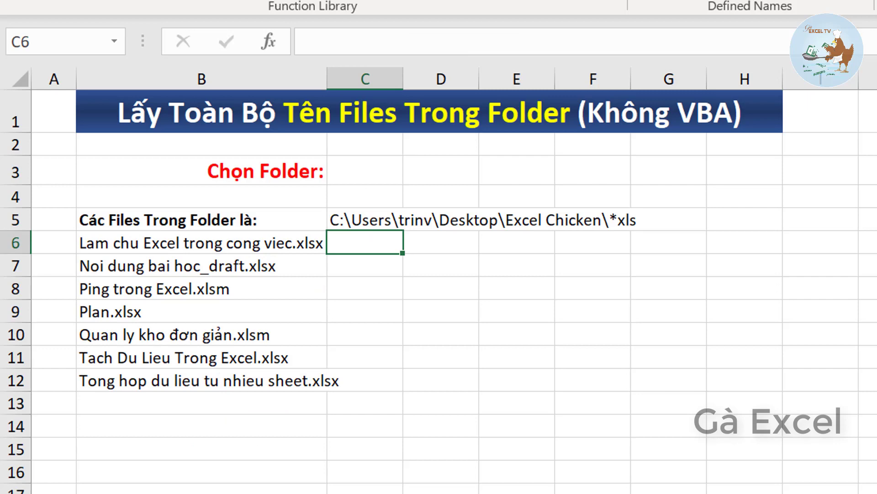
{"action": "left_click_drag", "start_coordinate": [294, 237], "coordinate": [241, 380]}
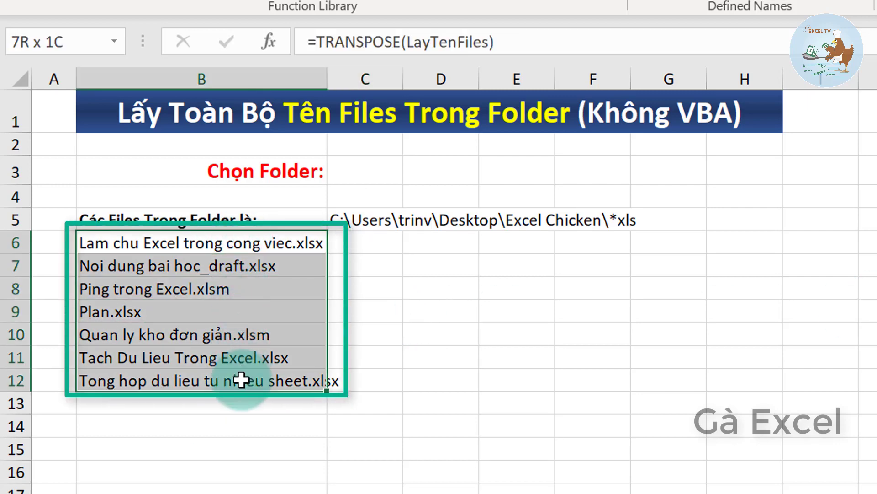
{"action": "left_click", "coordinate": [379, 220]}
{"action": "left_click_drag", "start_coordinate": [636, 221], "coordinate": [617, 220]}
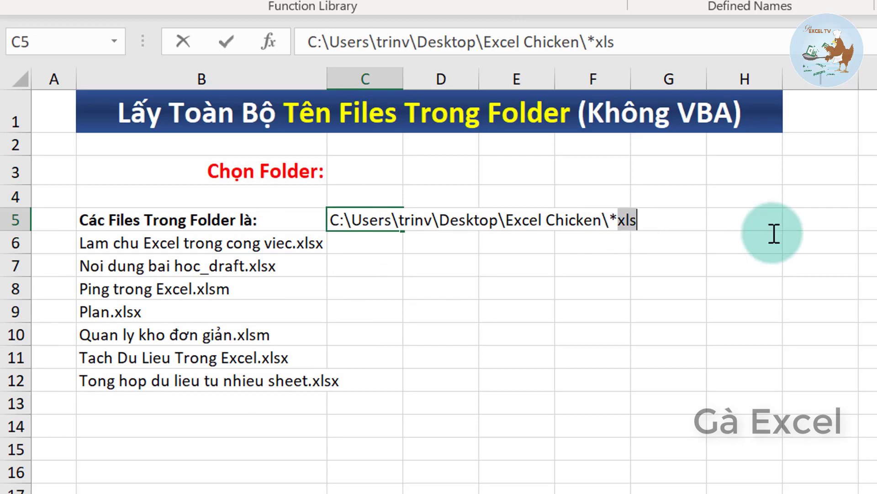
{"action": "type", "text": "doc"}
{"action": "key", "text": "Return"}
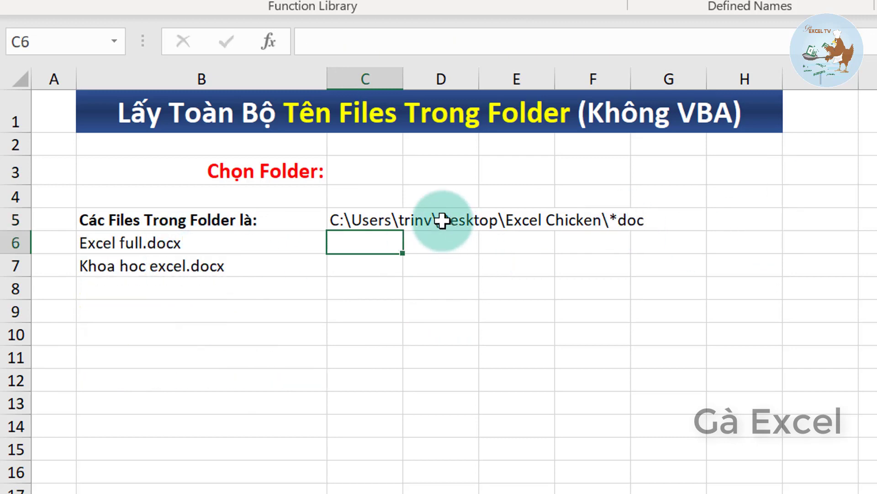
Change the C5 path filter to *ppt so only pptx files list.
{"action": "double_click", "coordinate": [359, 219]}
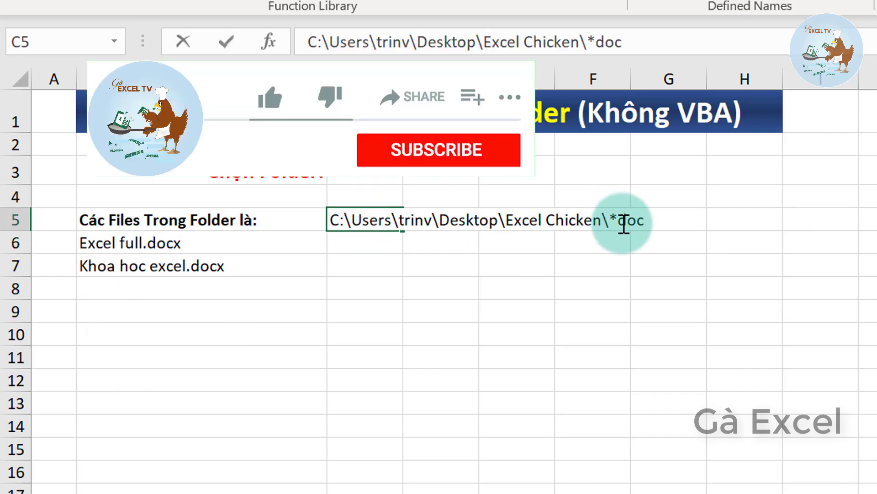
{"action": "left_click_drag", "start_coordinate": [621, 222], "coordinate": [700, 221]}
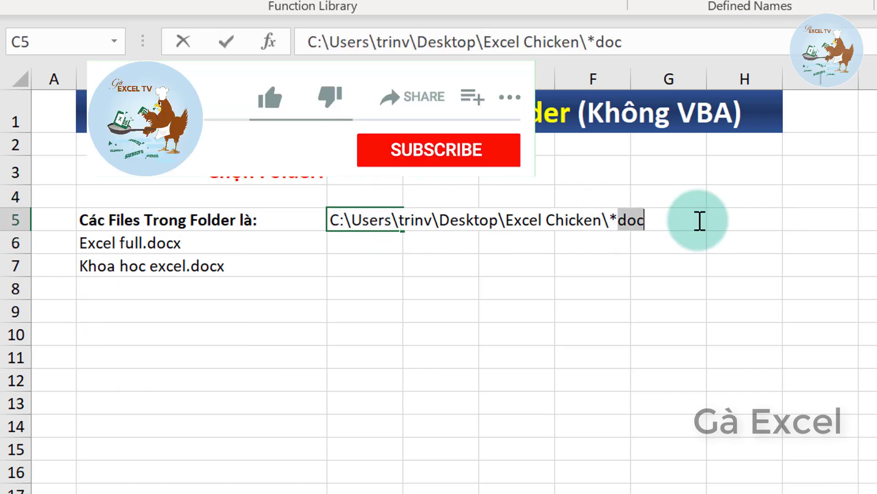
{"action": "type", "text": "ppt"}
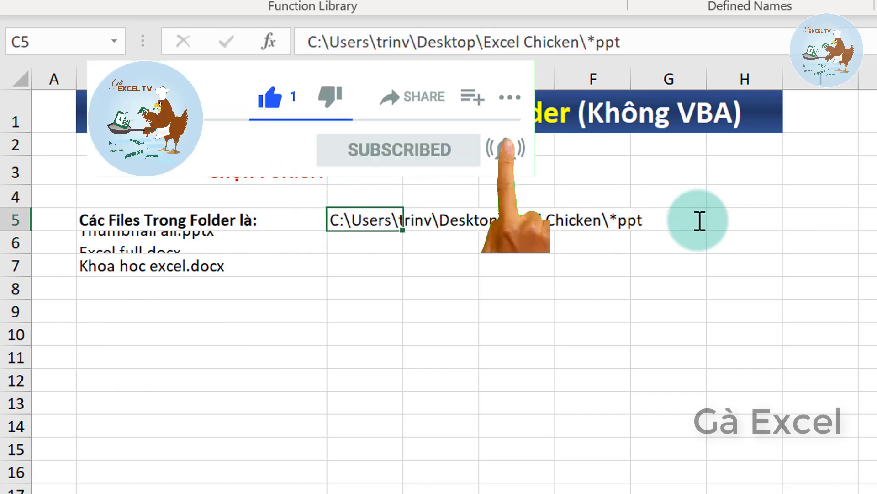
{"action": "key", "text": "Return"}
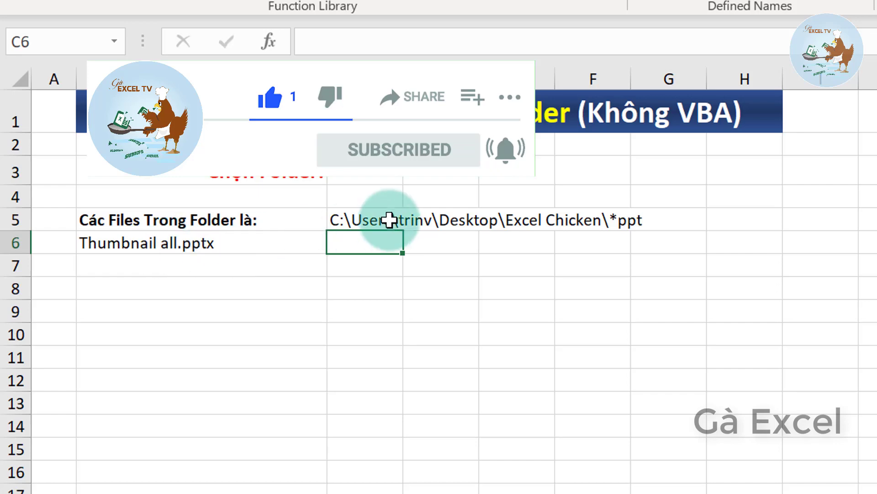
Remove the ppt extension so C5 ends in \* and all ten files list again.
{"action": "left_click", "coordinate": [351, 219]}
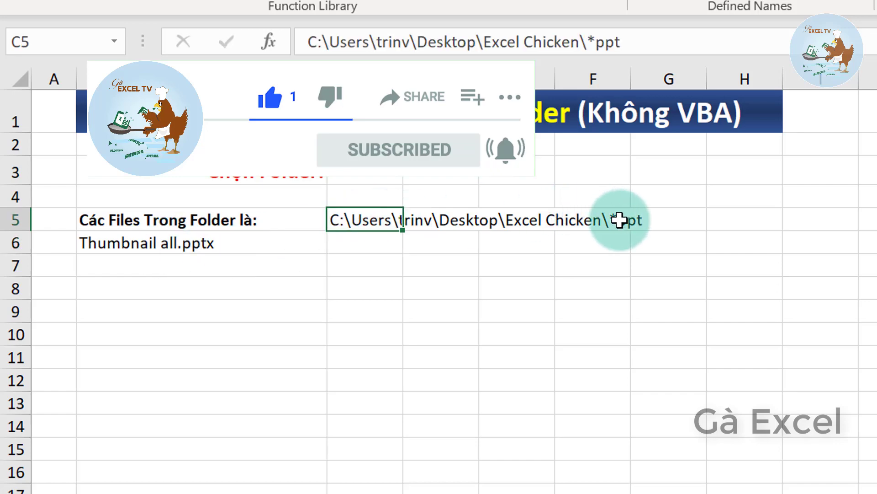
{"action": "left_click", "coordinate": [619, 220]}
{"action": "double_click", "coordinate": [354, 219]}
{"action": "left_click", "coordinate": [612, 222]}
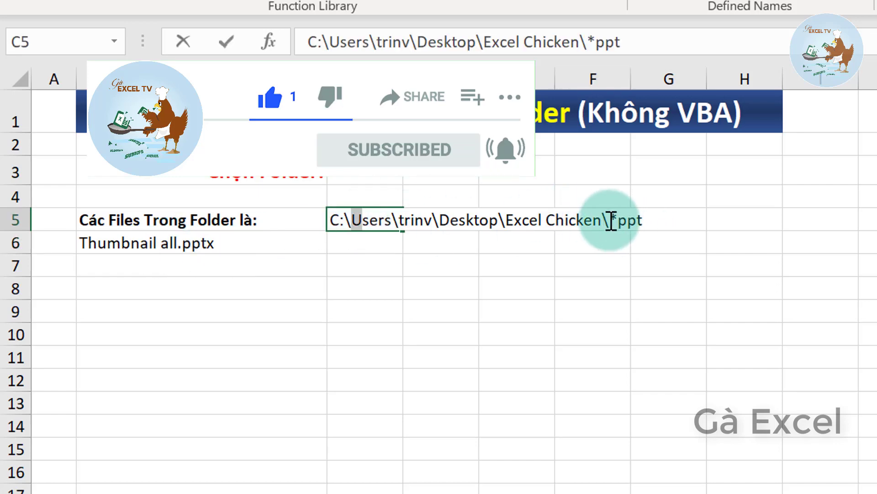
{"action": "left_click_drag", "start_coordinate": [618, 222], "coordinate": [761, 229]}
{"action": "key", "text": "BackSpace"}
{"action": "key", "text": "Return"}
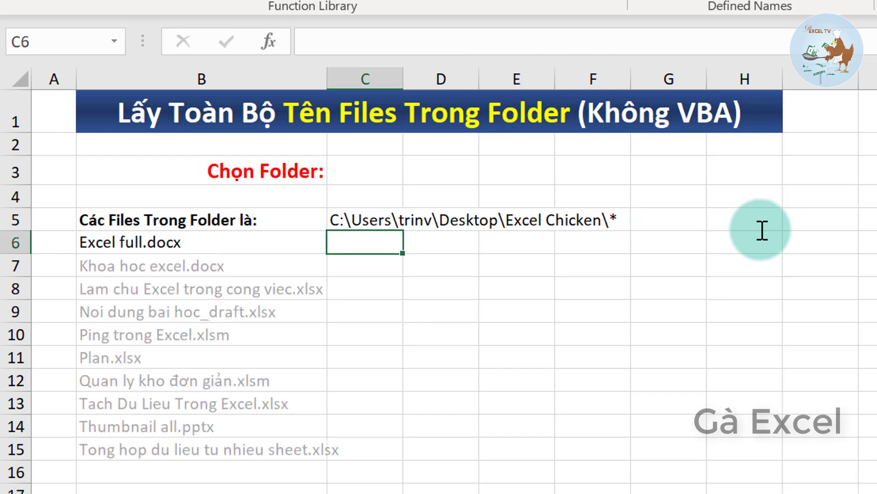
Wrap B6 as =SORT(TRANSPOSE(LayTenFiles)), accepting Excel's correction, to sort B6:B15 alphabetically.
{"action": "double_click", "coordinate": [175, 243]}
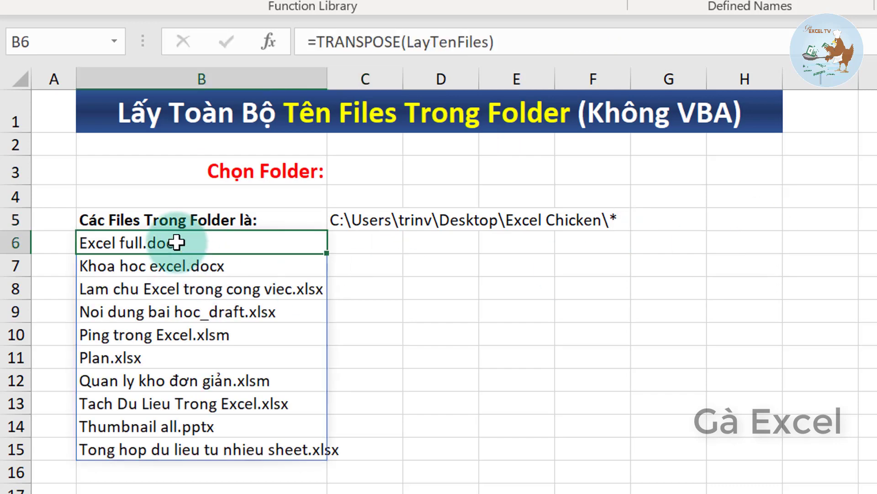
{"action": "left_click", "coordinate": [86, 242]}
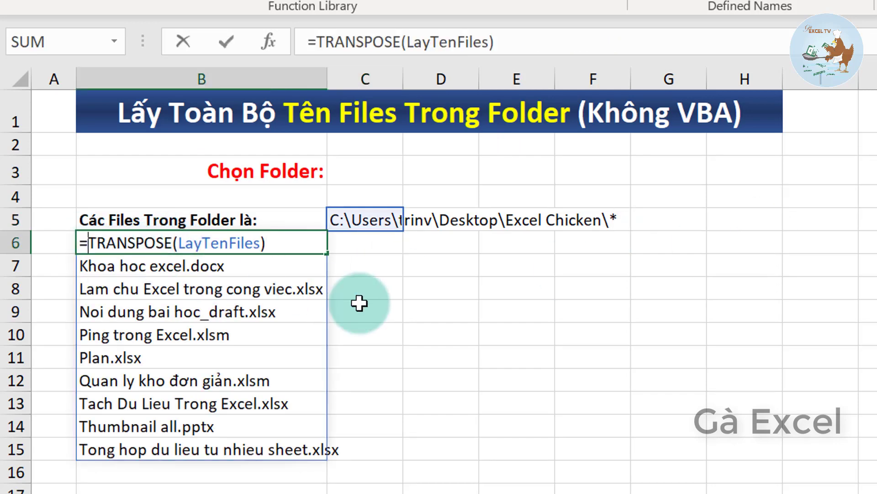
{"action": "type", "text": "sor"}
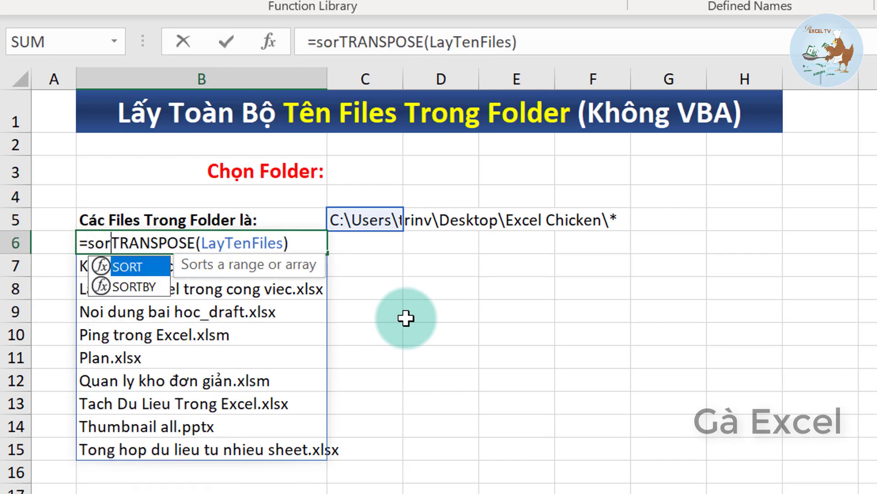
{"action": "type", "text": "t("}
{"action": "key", "text": "Return"}
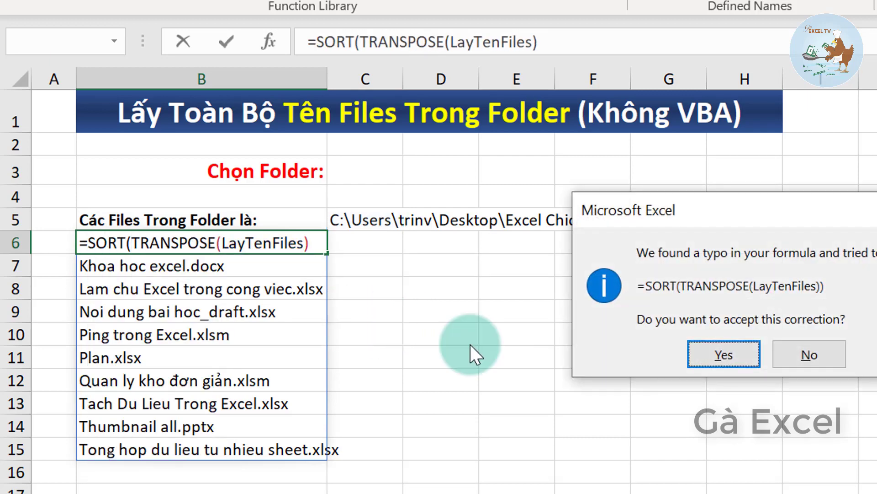
{"action": "left_click", "coordinate": [738, 355]}
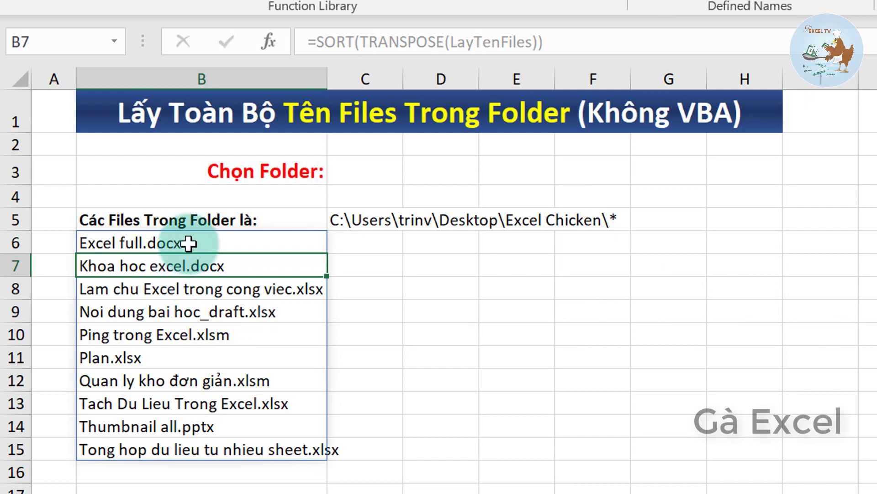
{"action": "mouse_move", "coordinate": [245, 241]}
{"action": "left_mouse_down"}
{"action": "mouse_move", "coordinate": [193, 355]}
{"action": "mouse_move", "coordinate": [201, 446]}
{"action": "left_mouse_up"}
{"action": "left_click", "coordinate": [201, 446]}
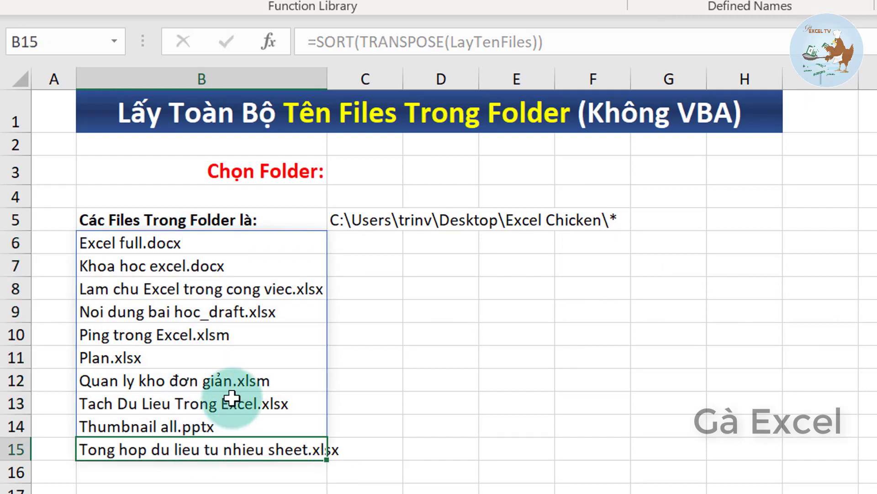
{"action": "left_click", "coordinate": [210, 245]}
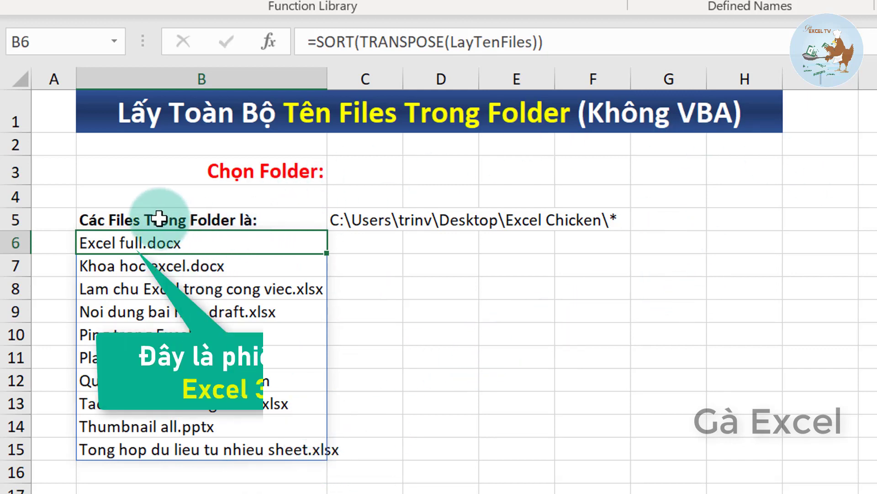
Type the label "Khác (Excel 2016, 2013,...)" into G5.
{"action": "left_click", "coordinate": [100, 219]}
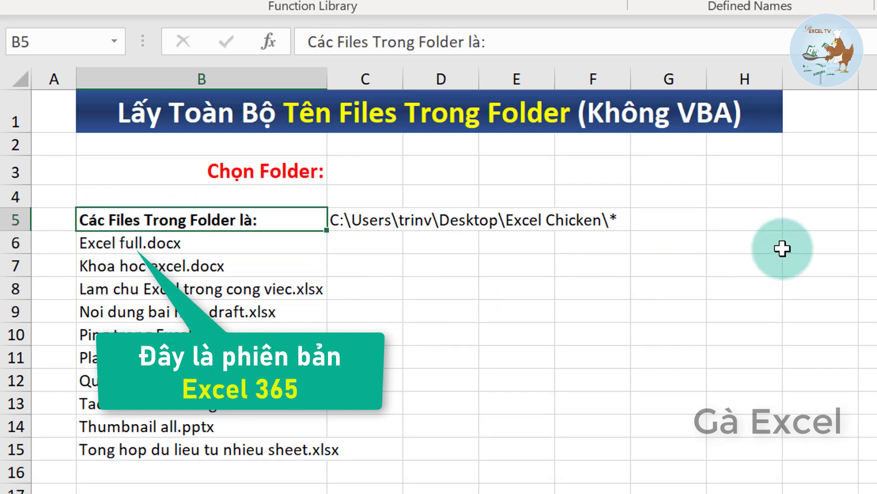
{"action": "left_click", "coordinate": [575, 262]}
{"action": "left_click", "coordinate": [681, 226]}
{"action": "type", "text": "Khác ("}
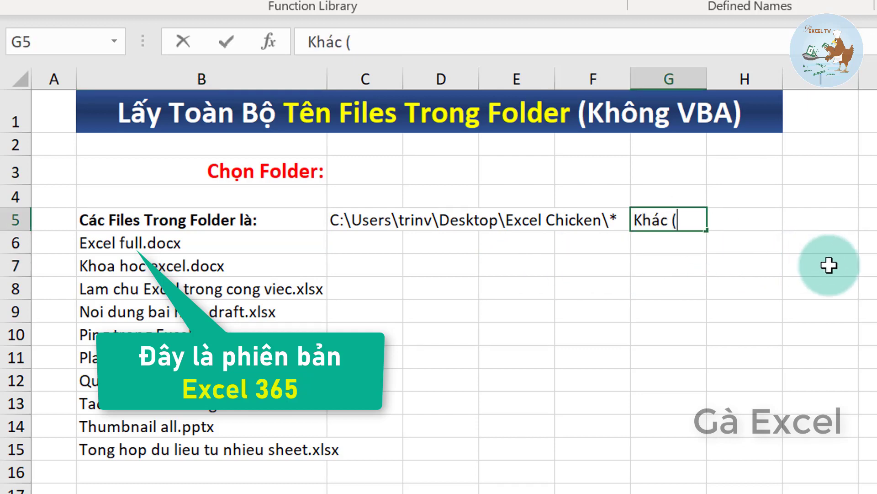
{"action": "type", "text": "Ễ"}
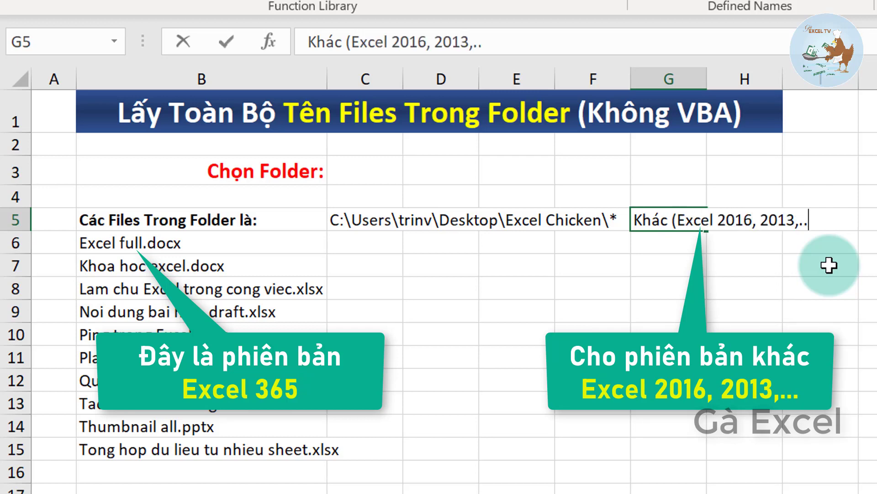
{"action": "type", "text": ".)"}
{"action": "key", "text": "Return"}
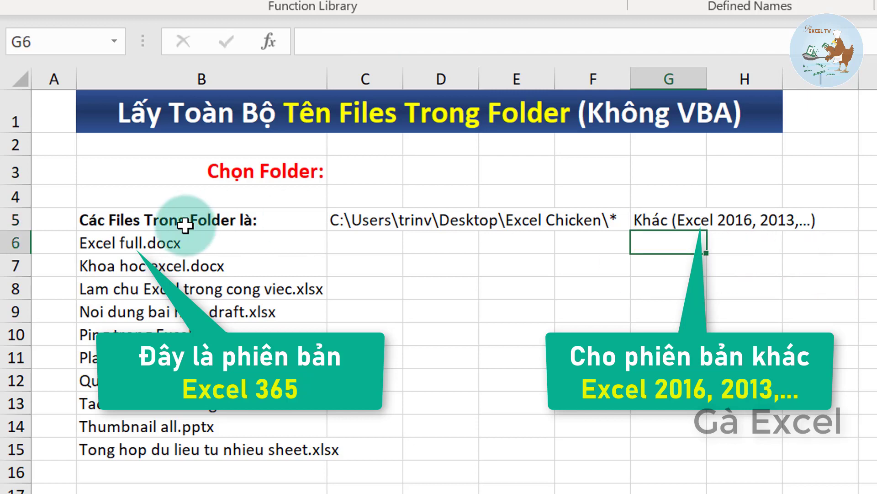
Make the G5 label red and bold, then select G6.
{"action": "left_click", "coordinate": [188, 244]}
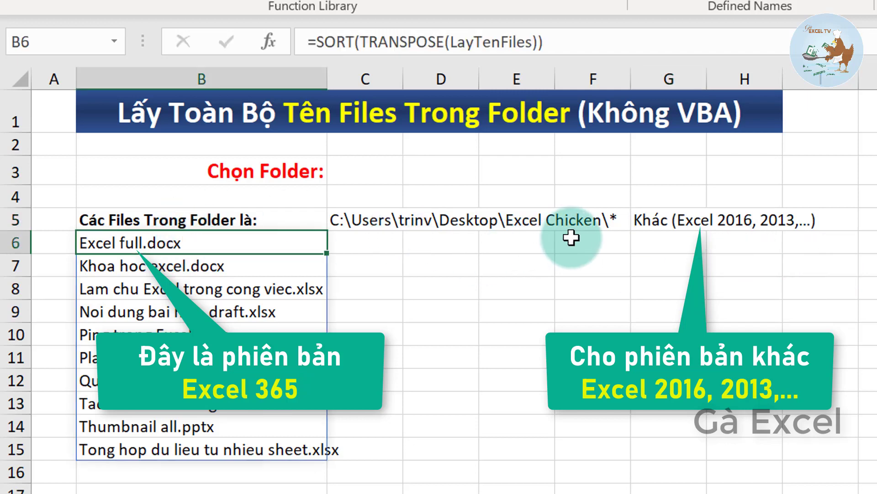
{"action": "left_click", "coordinate": [595, 240]}
{"action": "left_click", "coordinate": [673, 224]}
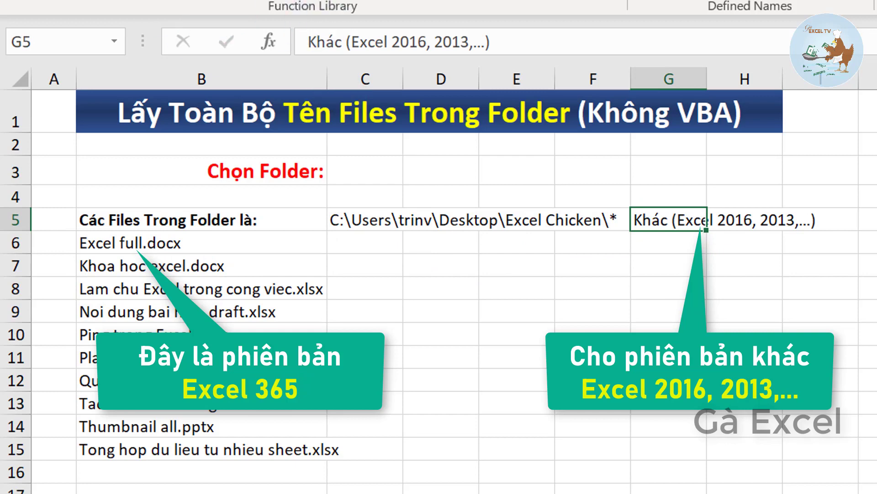
{"action": "left_click", "coordinate": [306, 2]}
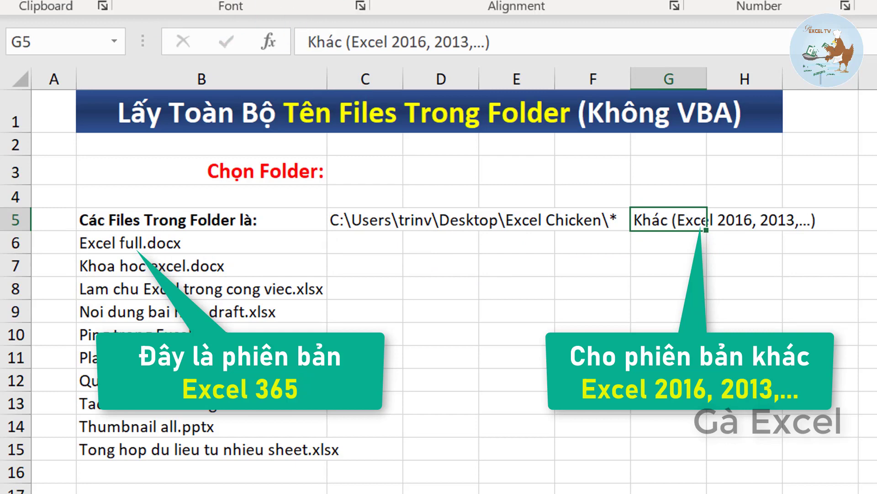
{"action": "left_click", "coordinate": [320, 1]}
{"action": "left_click", "coordinate": [352, 227]}
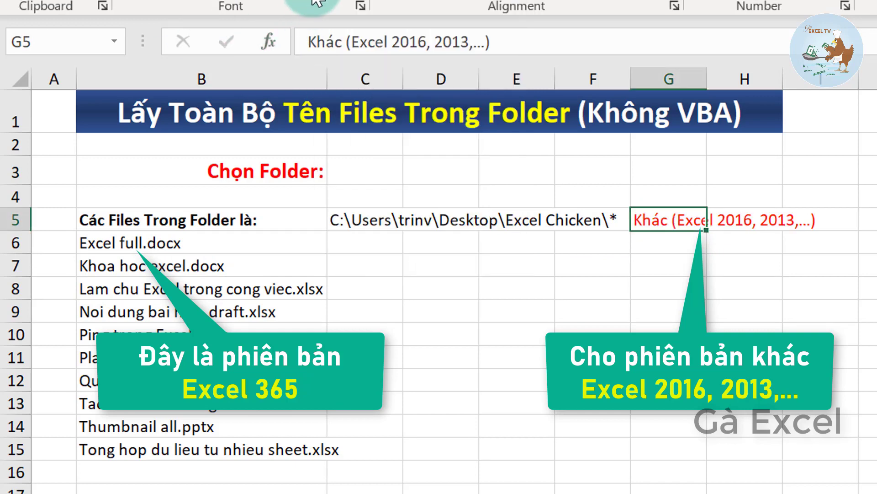
{"action": "key", "text": "ctrl+b"}
{"action": "left_click", "coordinate": [668, 241]}
{"action": "type", "text": "="}
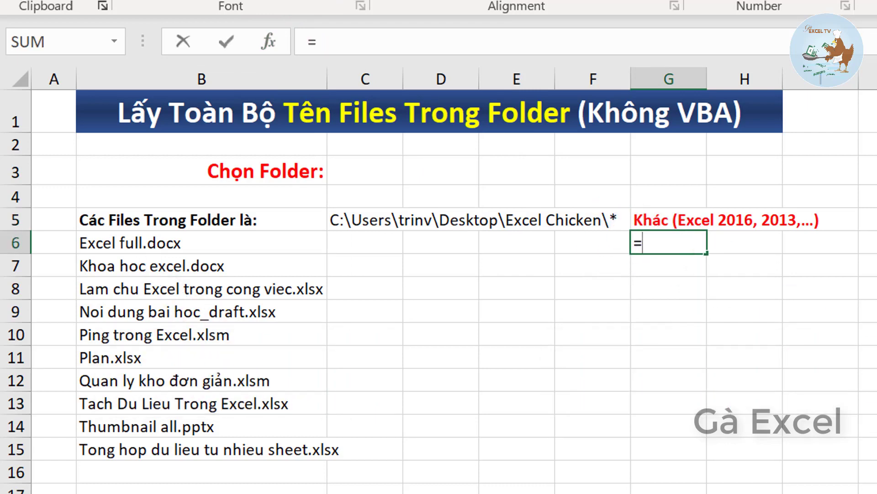
Enter =INDEX(LayTenFiles,ROW()-5) in G6 so it returns Excel full.docx.
{"action": "type", "text": "ind"}
{"action": "key", "text": "Tab"}
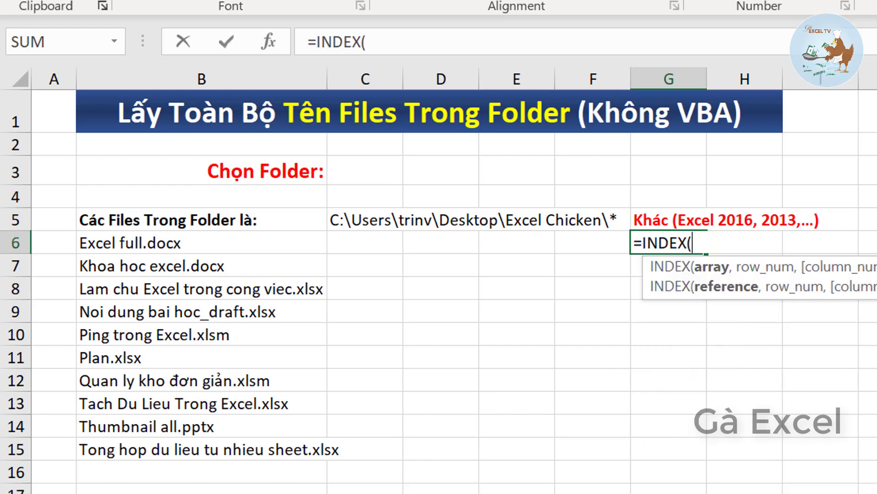
{"action": "type", "text": "lay"}
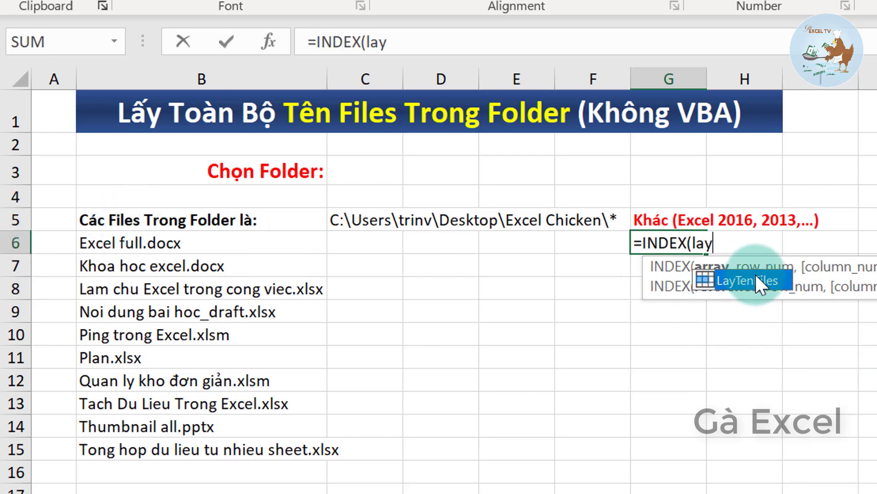
{"action": "double_click", "coordinate": [772, 280]}
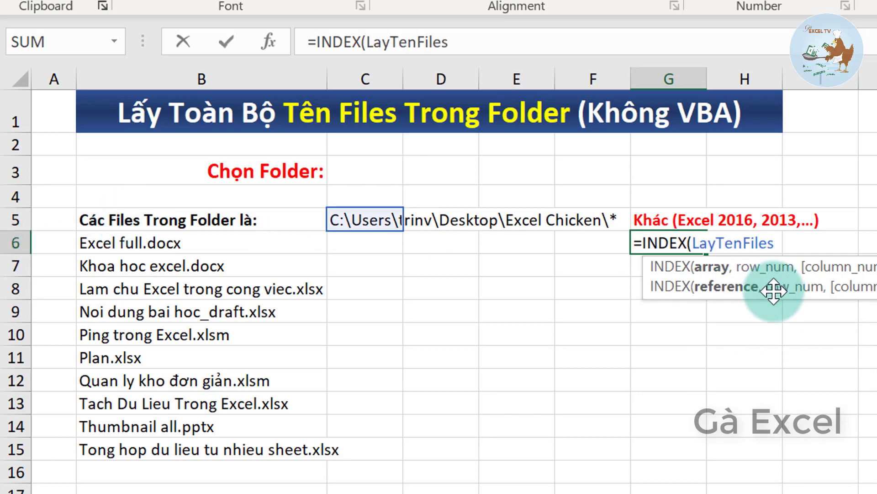
{"action": "type", "text": ","}
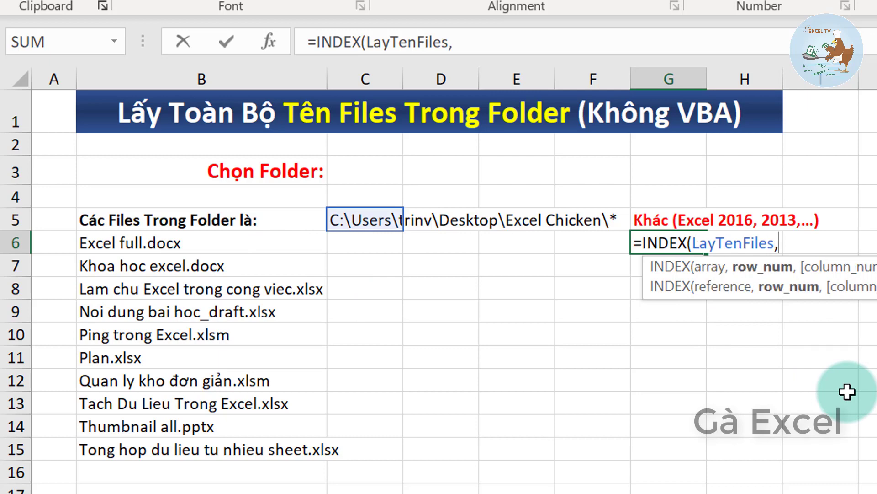
{"action": "type", "text": "ro"}
{"action": "type", "text": "w()"}
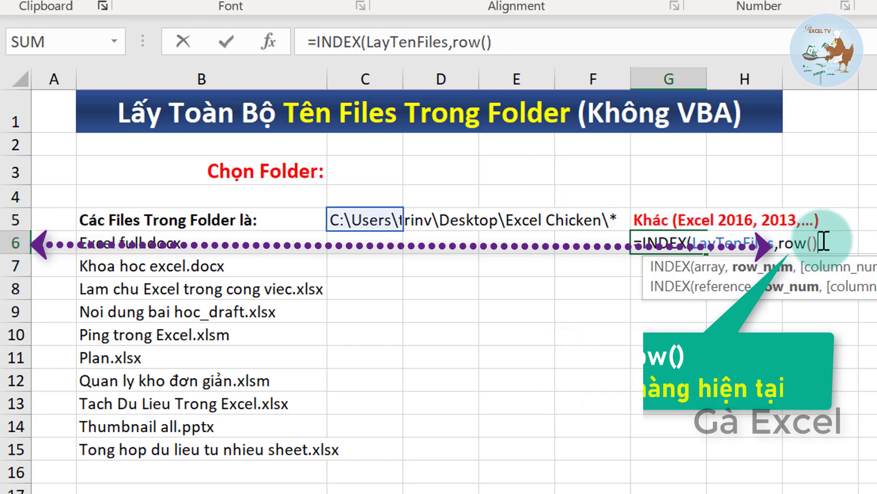
{"action": "type", "text": "-5"}
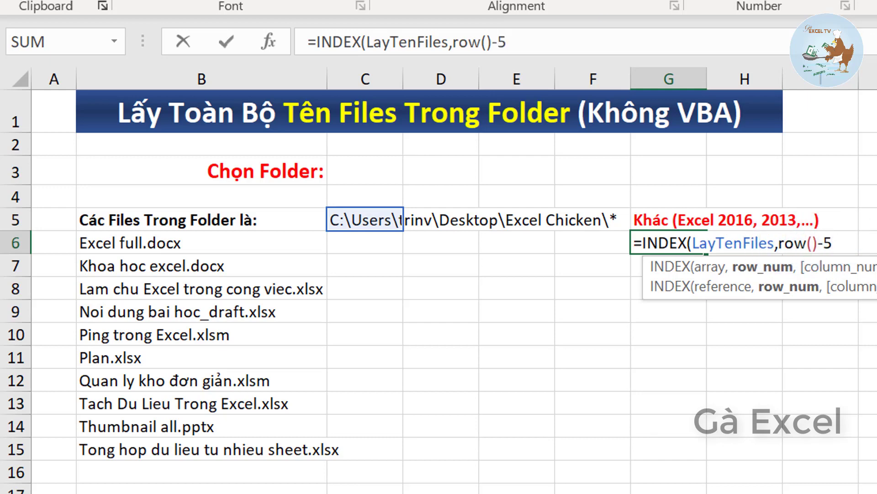
{"action": "type", "text": ")"}
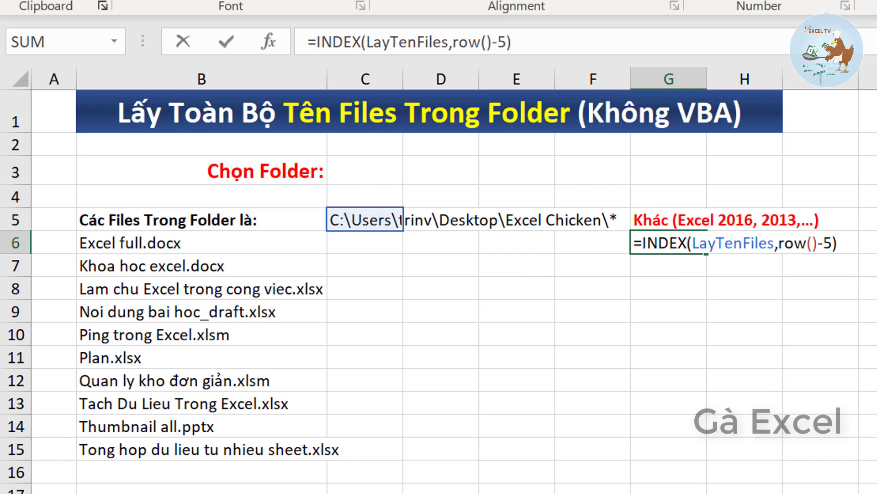
{"action": "key", "text": "Return"}
{"action": "key", "text": "Up"}
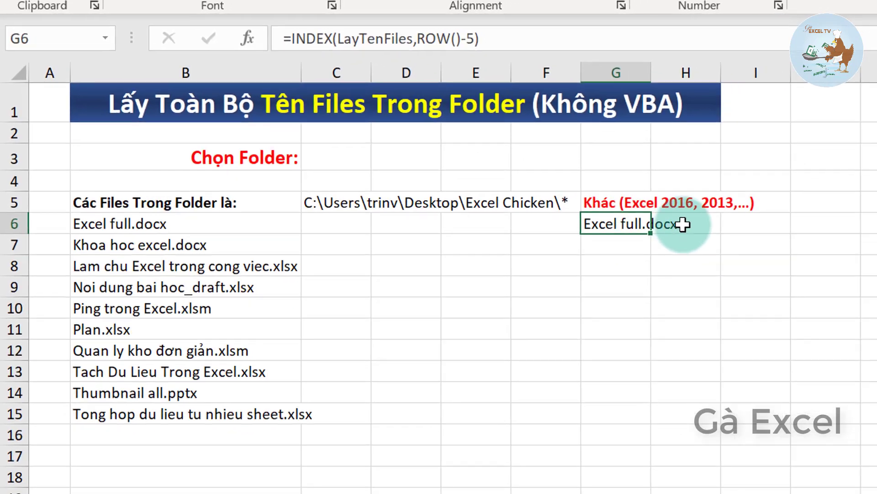
Enter =ROW() in I6, then change it to =ROW()-5 so it returns 1.
{"action": "left_click", "coordinate": [694, 204]}
{"action": "type", "text": "="}
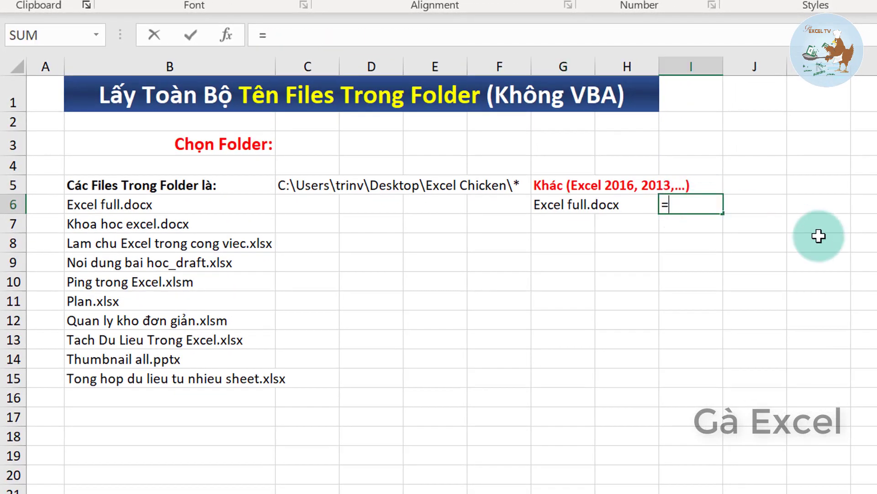
{"action": "type", "text": "roww("}
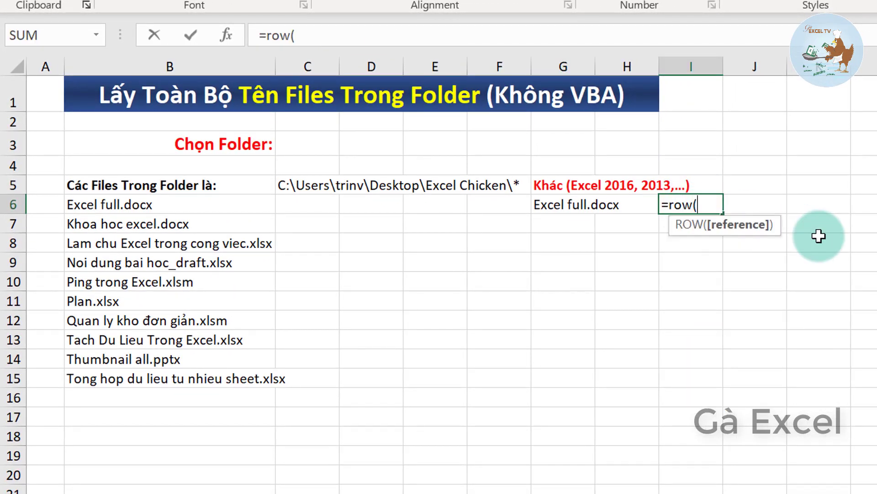
{"action": "type", "text": ")"}
{"action": "key", "text": "Return"}
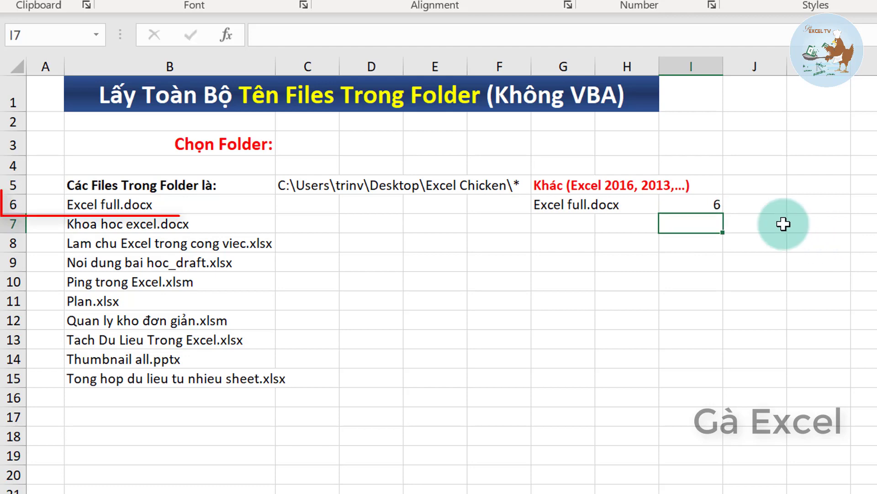
{"action": "left_click", "coordinate": [690, 204]}
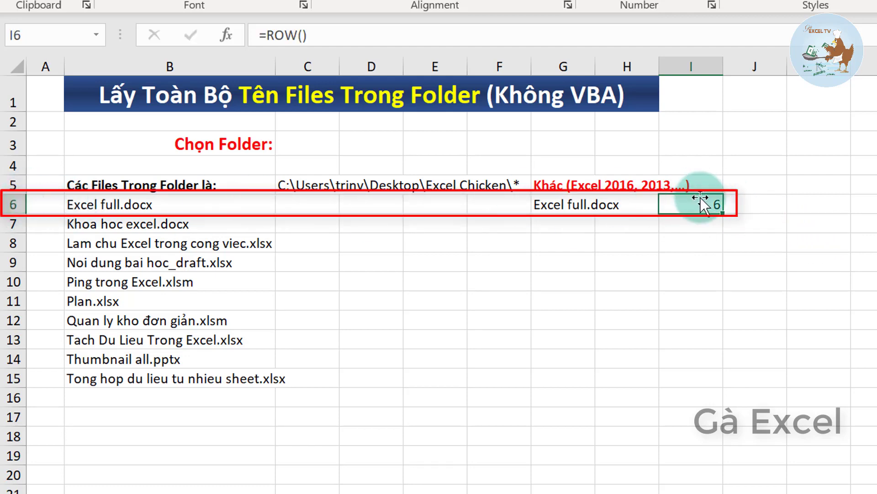
{"action": "double_click", "coordinate": [712, 202]}
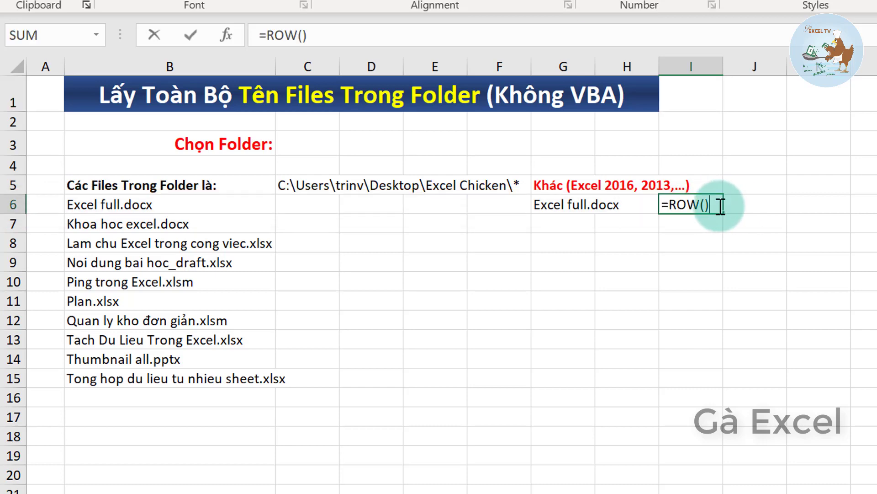
{"action": "type", "text": "-5"}
{"action": "key", "text": "Return"}
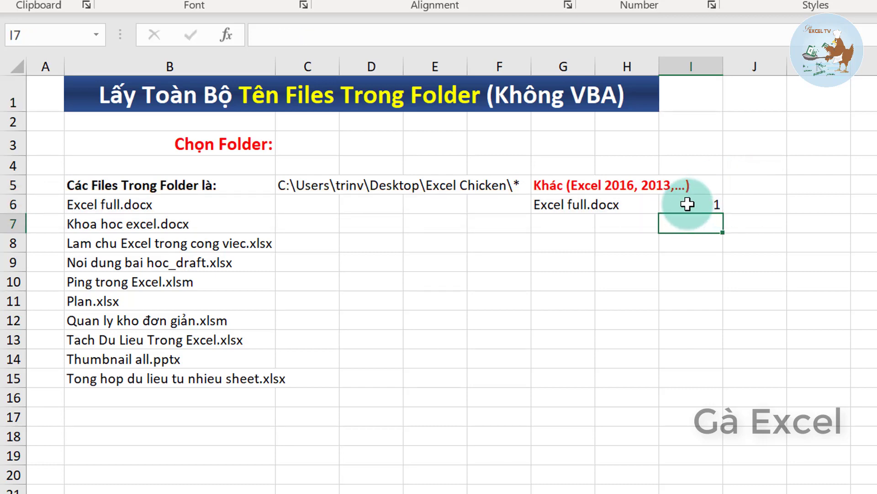
{"action": "key", "text": "Up"}
Fill the ROW()-5 counter down to I19 and check it counts 1 through 14.
{"action": "left_click", "coordinate": [566, 204]}
{"action": "left_click", "coordinate": [690, 206]}
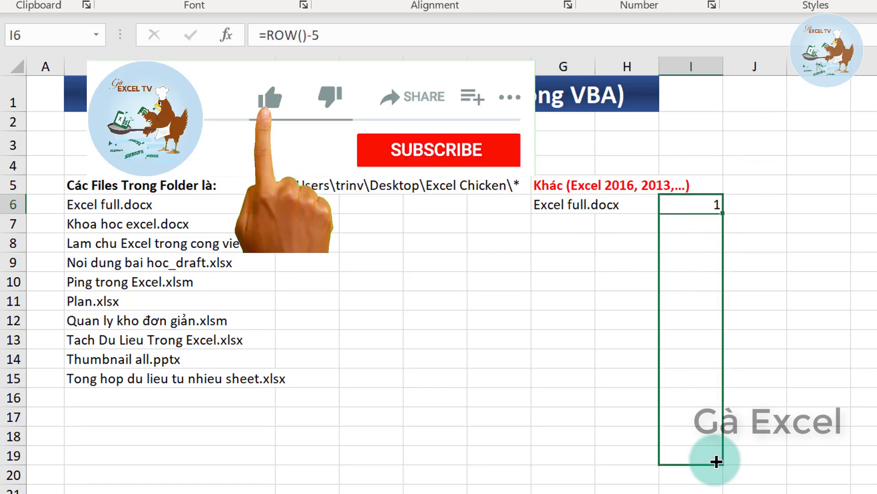
{"action": "left_click_drag", "start_coordinate": [722, 214], "coordinate": [721, 460]}
{"action": "left_click", "coordinate": [704, 229]}
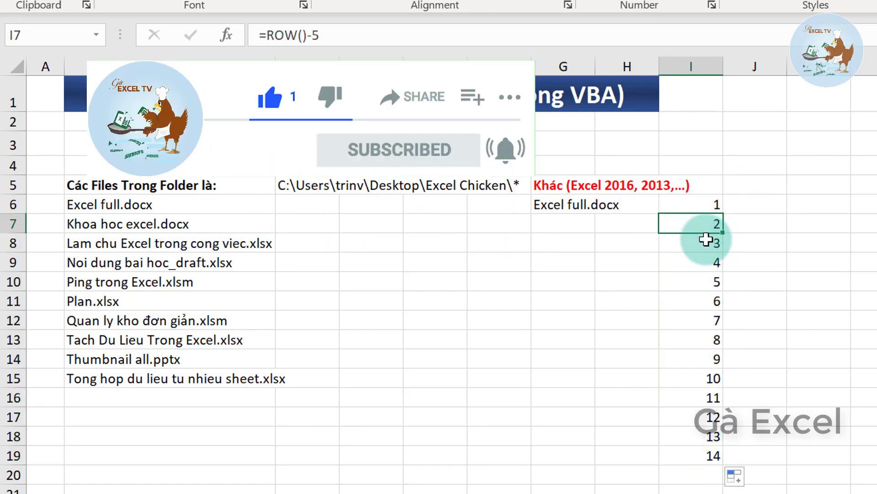
{"action": "left_click", "coordinate": [709, 243]}
{"action": "left_click", "coordinate": [709, 262]}
{"action": "left_click", "coordinate": [709, 282]}
{"action": "left_click", "coordinate": [710, 301]}
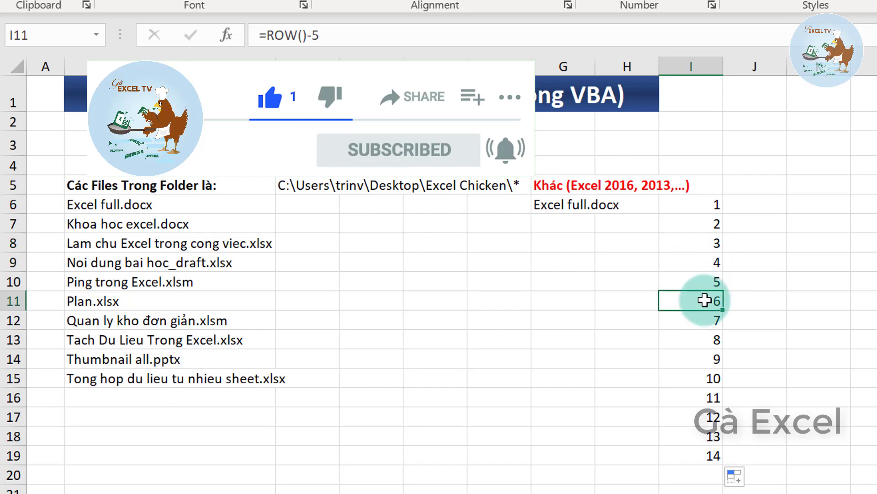
{"action": "left_click", "coordinate": [702, 204]}
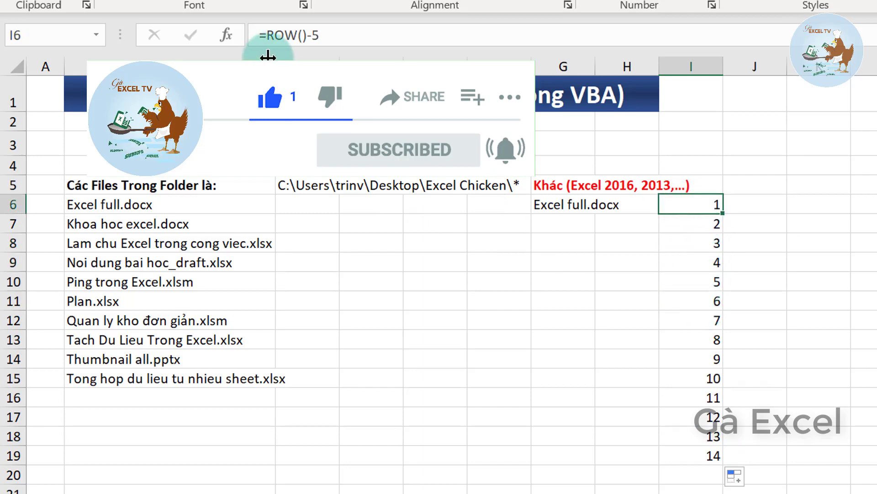
Copy the G6 INDEX formula down to G19 and autofit column G to the file names.
{"action": "left_click", "coordinate": [563, 203]}
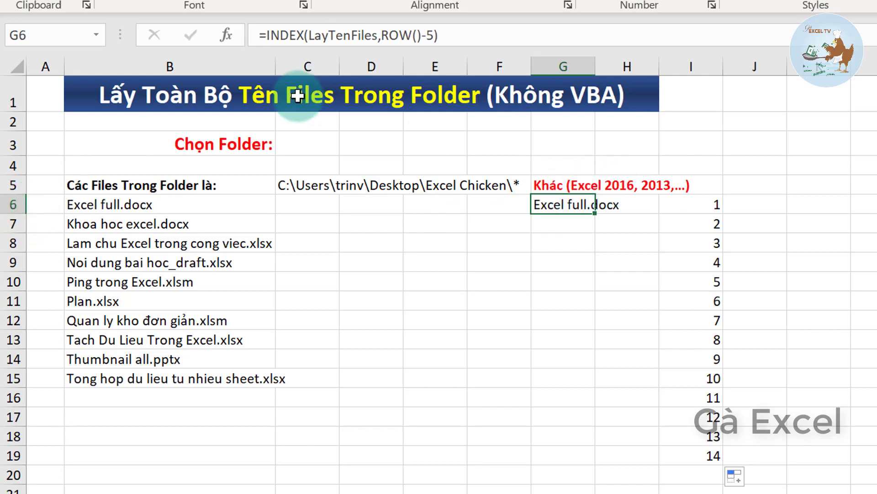
{"action": "left_click", "coordinate": [692, 143]}
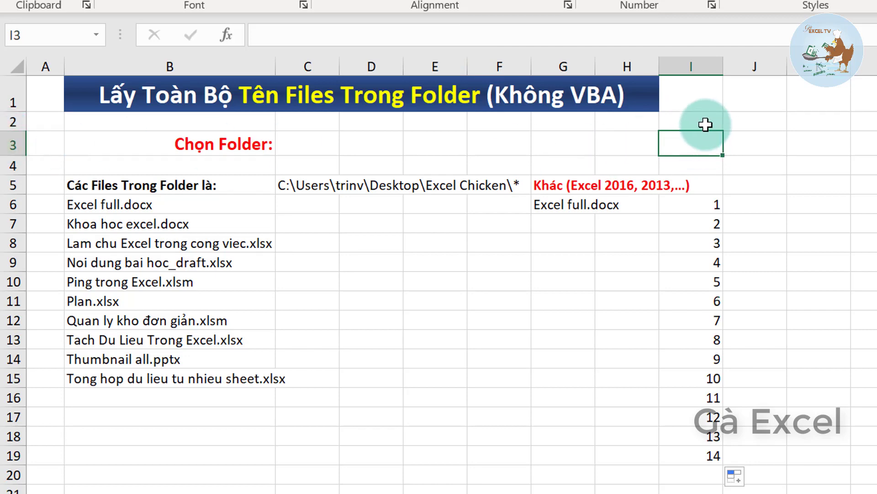
{"action": "left_click", "coordinate": [547, 203]}
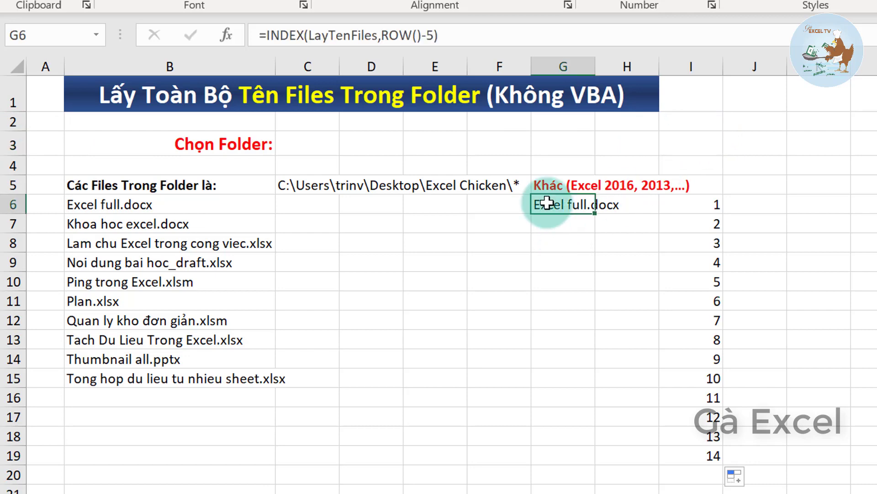
{"action": "left_click_drag", "start_coordinate": [594, 213], "coordinate": [601, 463]}
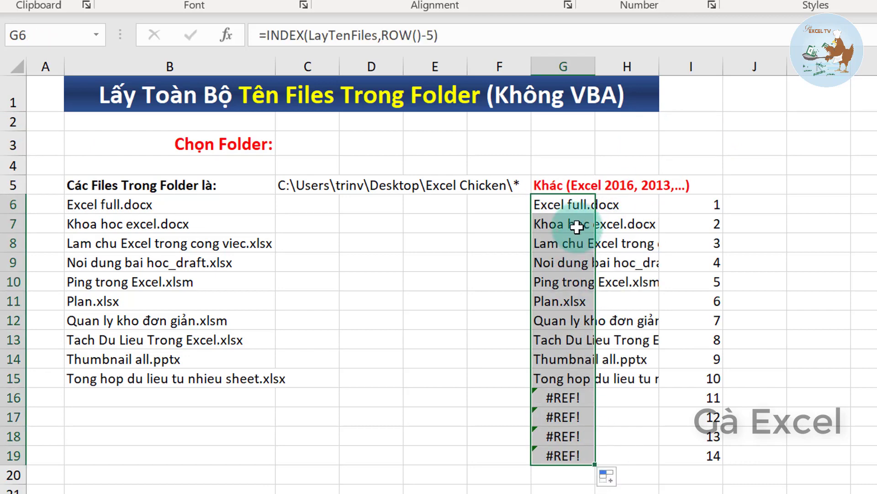
{"action": "double_click", "coordinate": [592, 65]}
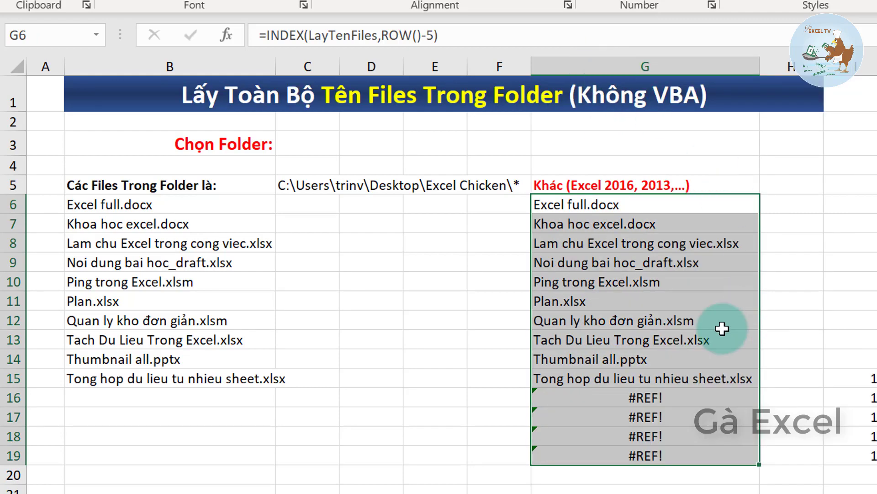
Check the copied file names and the #REF! errors in G16:G19 against counters 11–14.
{"action": "left_click", "coordinate": [617, 316]}
{"action": "left_click", "coordinate": [625, 224]}
{"action": "left_click", "coordinate": [627, 195]}
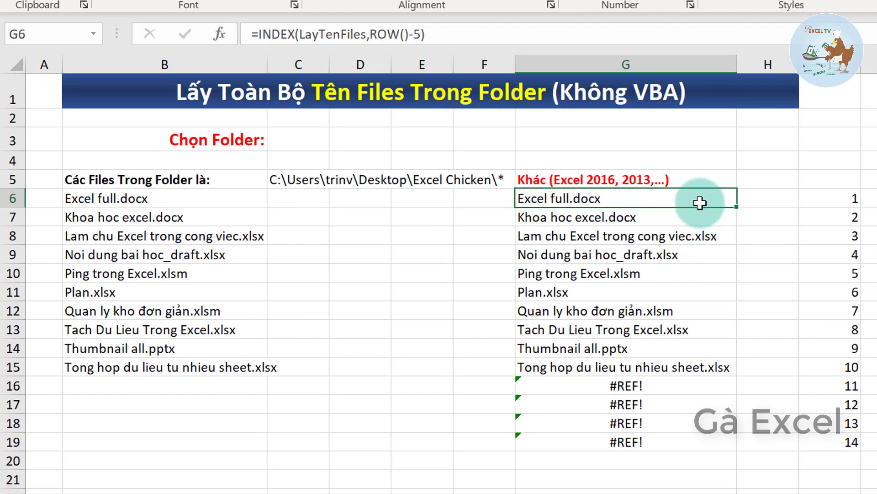
{"action": "left_click", "coordinate": [627, 221]}
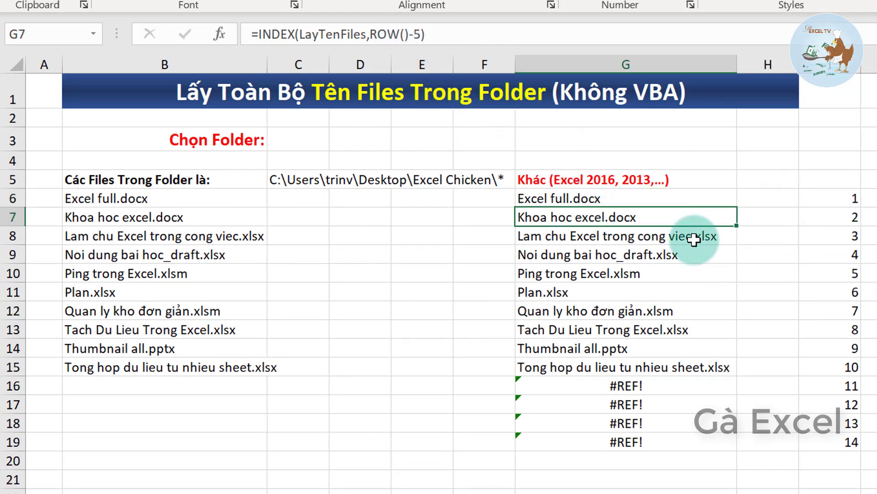
{"action": "left_click", "coordinate": [660, 236]}
{"action": "left_click", "coordinate": [650, 255]}
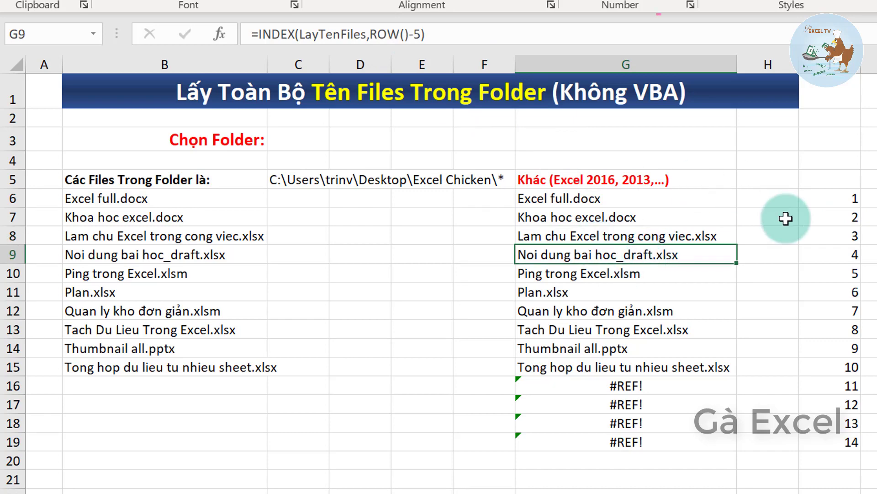
{"action": "left_click_drag", "start_coordinate": [574, 387], "coordinate": [574, 440]}
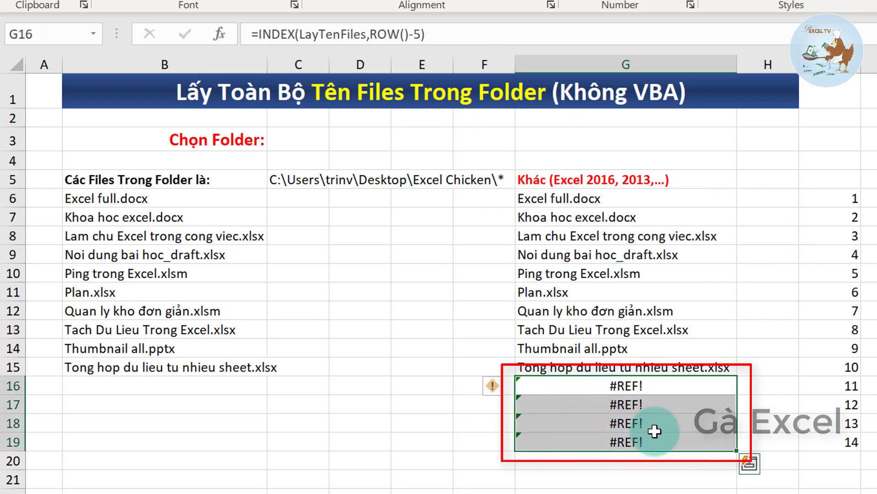
{"action": "left_click", "coordinate": [832, 368]}
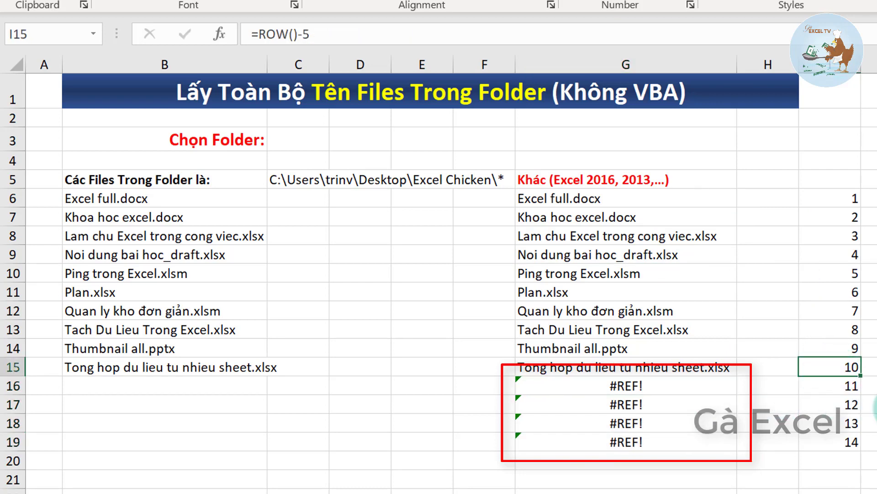
{"action": "left_click", "coordinate": [849, 386]}
{"action": "left_click", "coordinate": [845, 405]}
{"action": "left_click", "coordinate": [843, 425]}
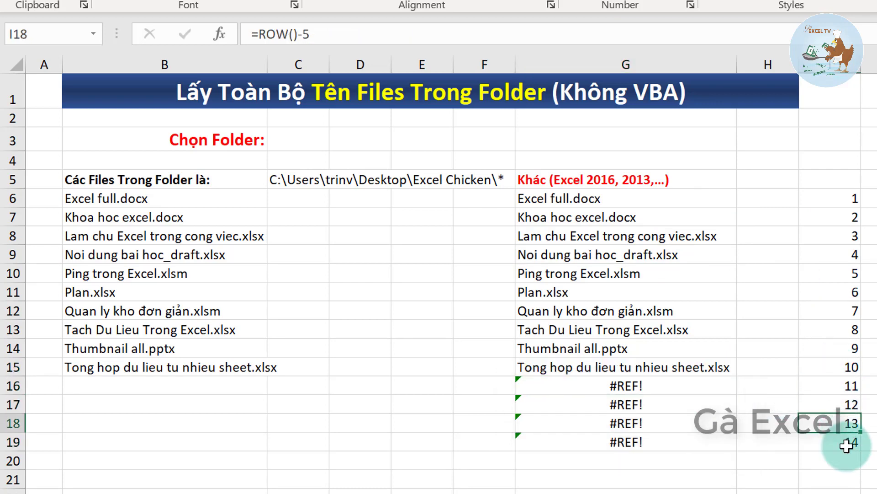
{"action": "left_click", "coordinate": [846, 442]}
{"action": "left_click", "coordinate": [637, 387]}
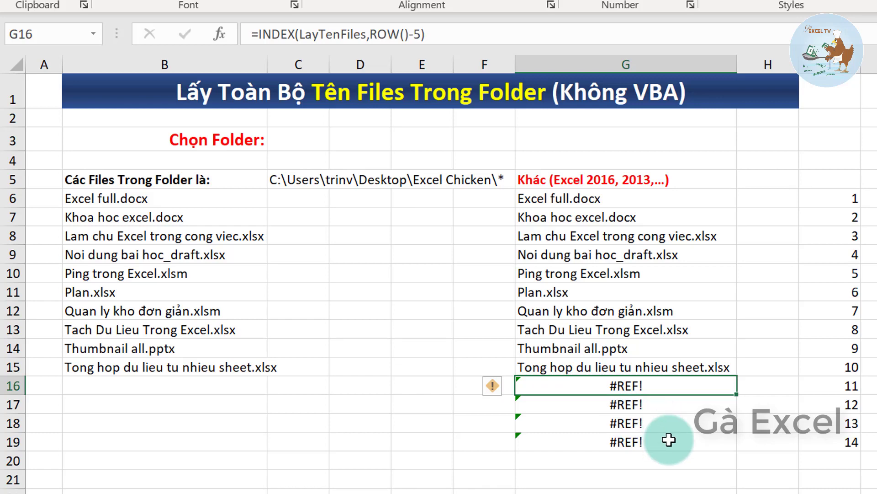
Rewrite G6 as =IFERROR(INDEX(LayTenFiles,ROW()-5),"").
{"action": "double_click", "coordinate": [555, 199]}
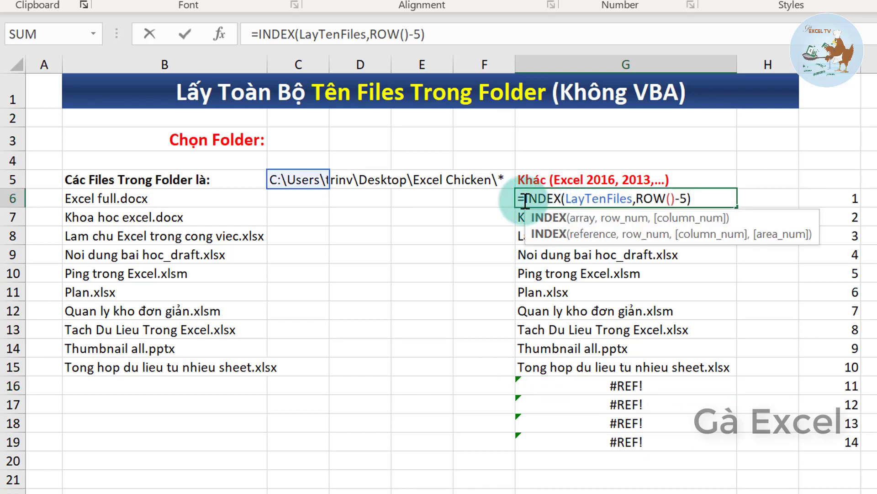
{"action": "type", "text": "i"}
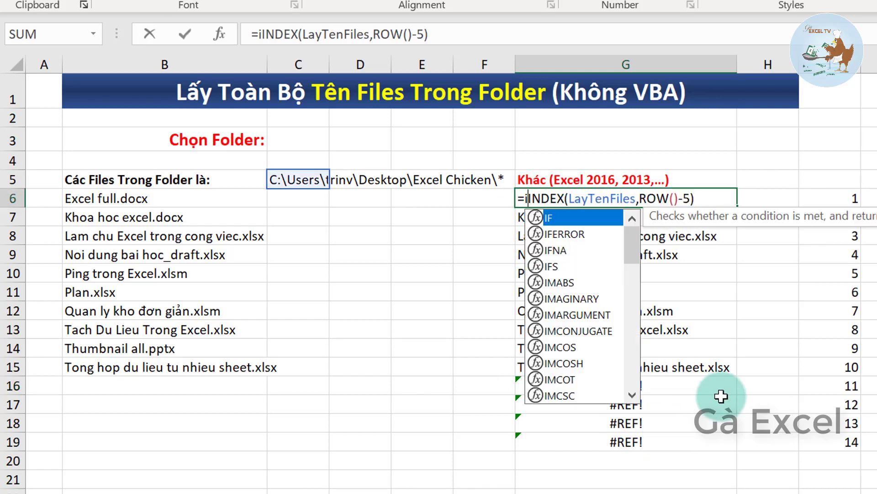
{"action": "type", "text": "f"}
{"action": "key", "text": "Down"}
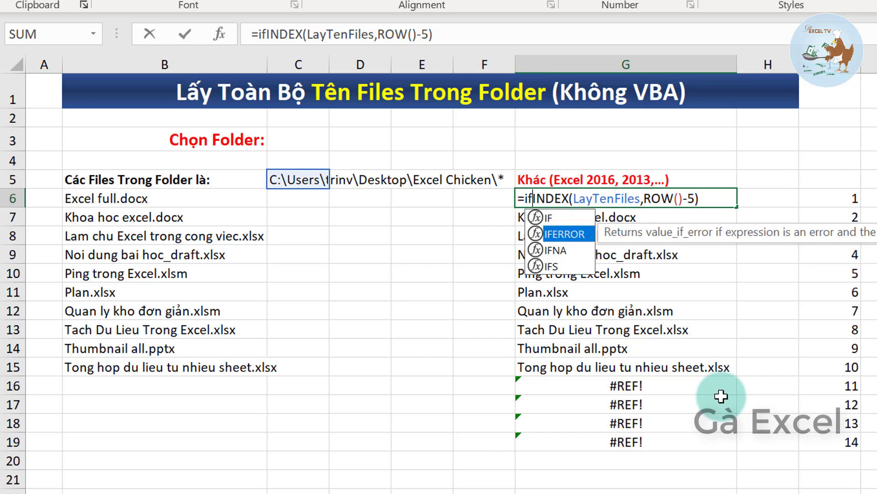
{"action": "key", "text": "Tab"}
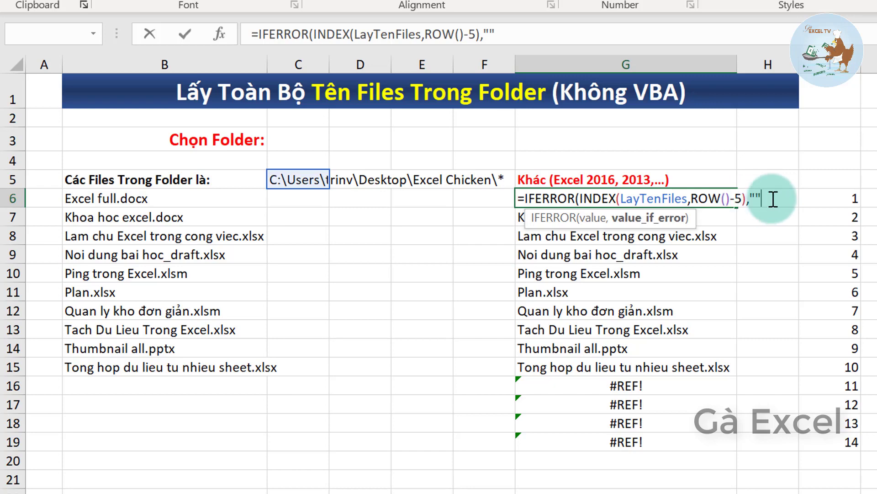
{"action": "key", "text": "Return"}
{"action": "key", "text": "Up"}
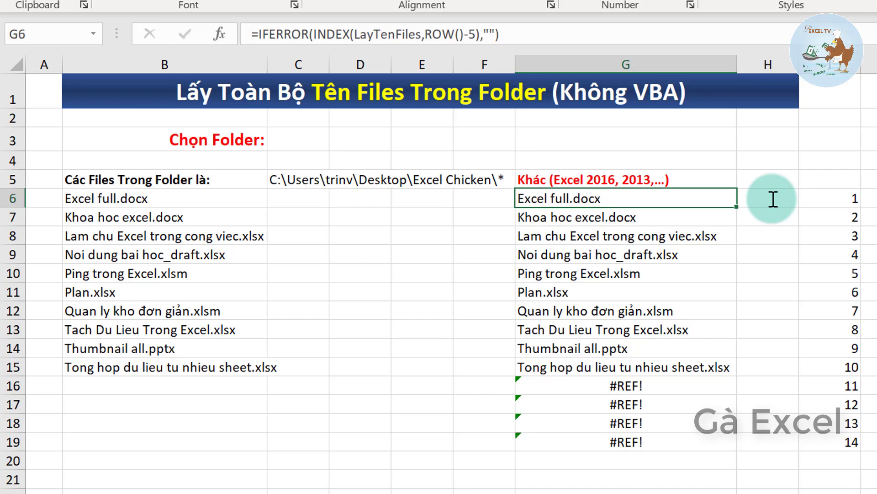
Fill the IFERROR formula down to G19 so rows 16–19 show blanks instead of #REF!
{"action": "left_click_drag", "start_coordinate": [734, 206], "coordinate": [714, 446]}
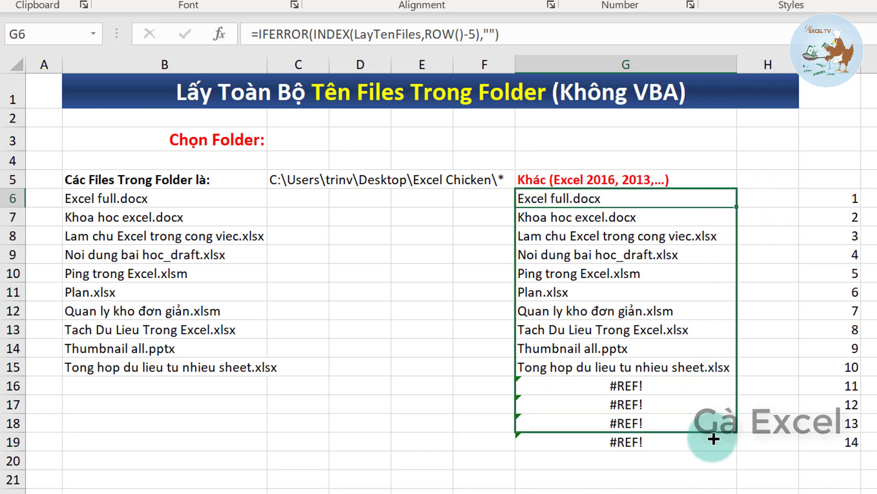
{"action": "left_click", "coordinate": [640, 367]}
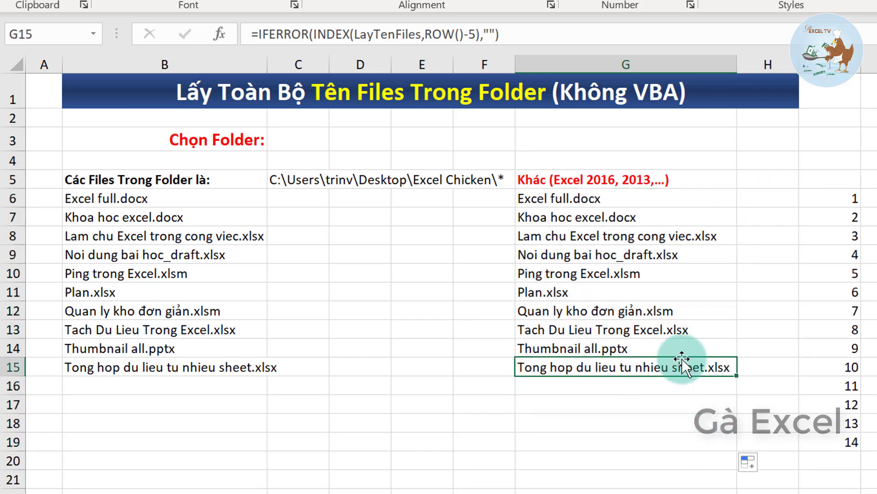
{"action": "left_click", "coordinate": [837, 386]}
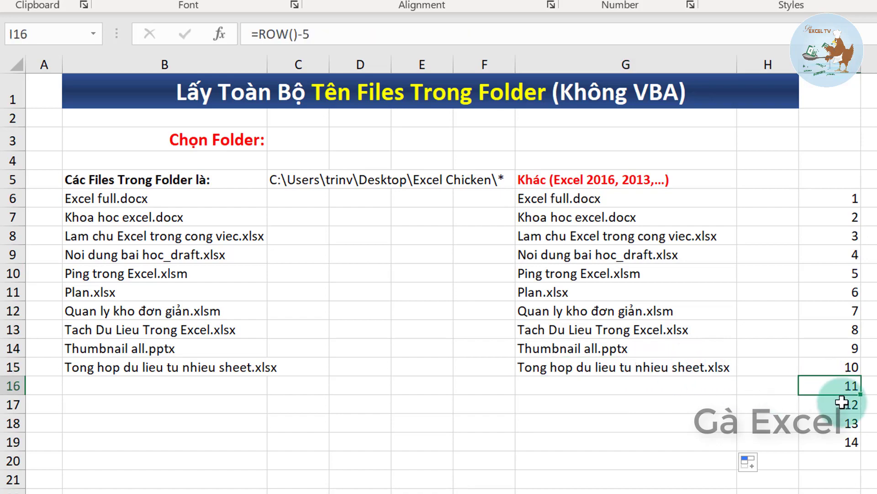
{"action": "left_click", "coordinate": [843, 405]}
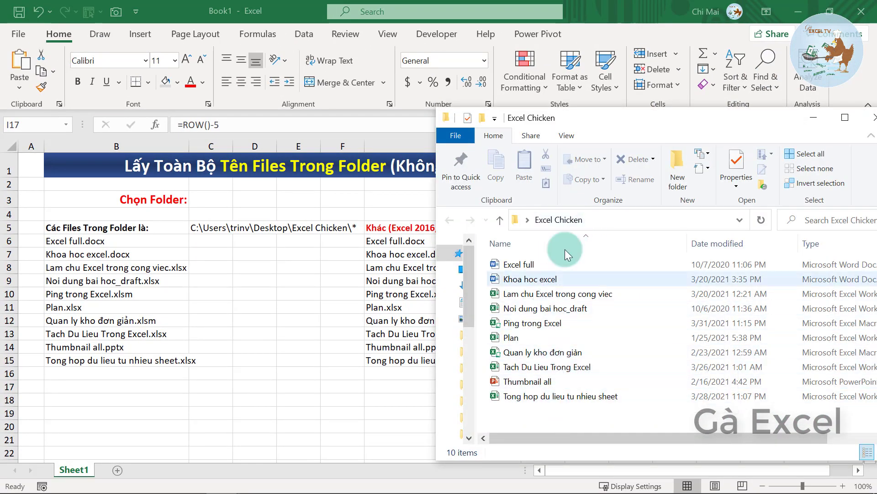
Create a new empty text document named 'Ga Excel' in the Excel Chicken folder.
{"action": "left_click_drag", "start_coordinate": [622, 115], "coordinate": [697, 62]}
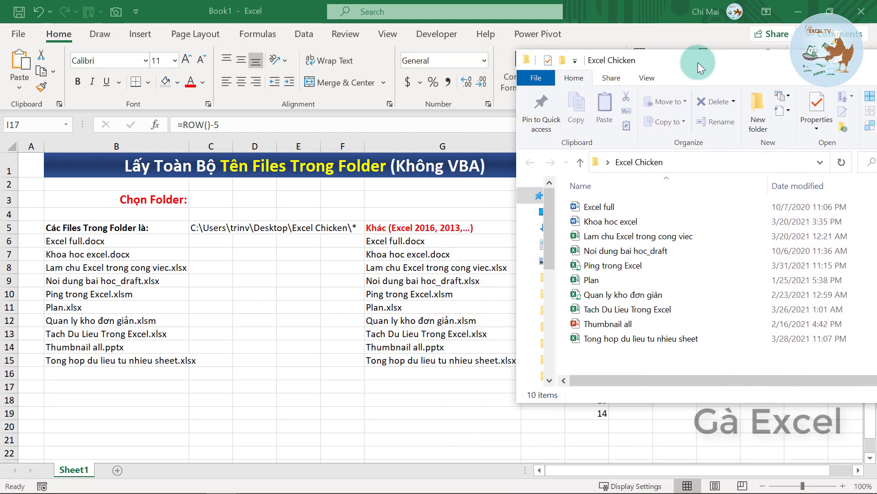
{"action": "right_click", "coordinate": [618, 359]}
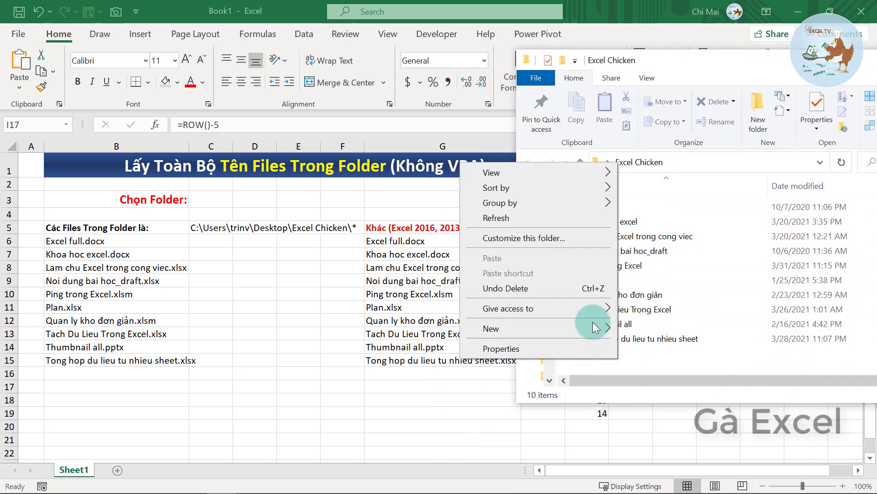
{"action": "mouse_move", "coordinate": [538, 329]}
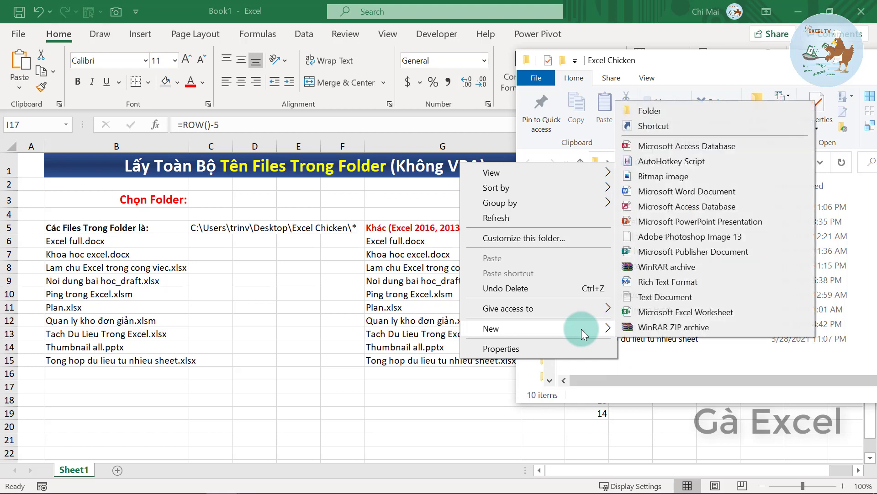
{"action": "left_click", "coordinate": [674, 297]}
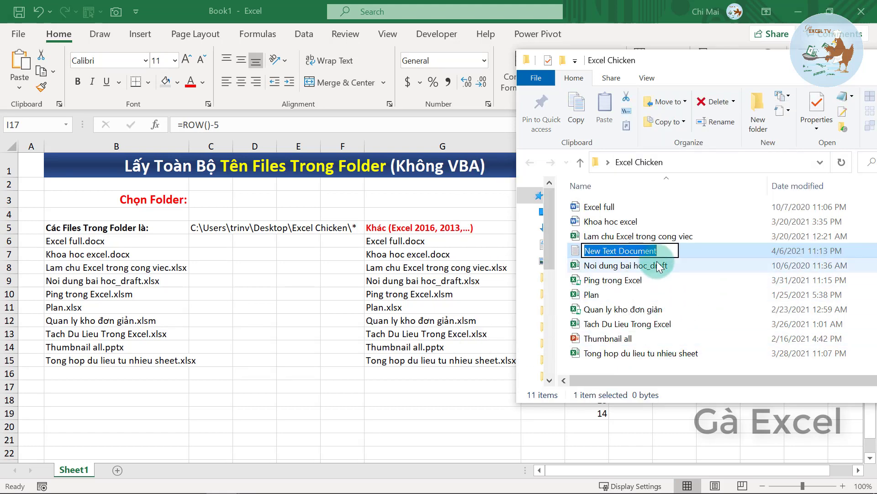
{"action": "type", "text": "Ga Ex"}
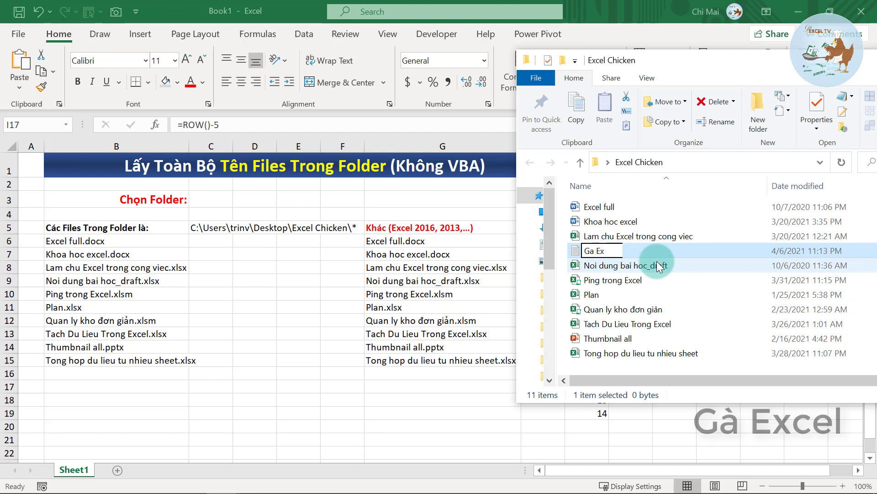
{"action": "type", "text": "cel"}
{"action": "key", "text": "Return"}
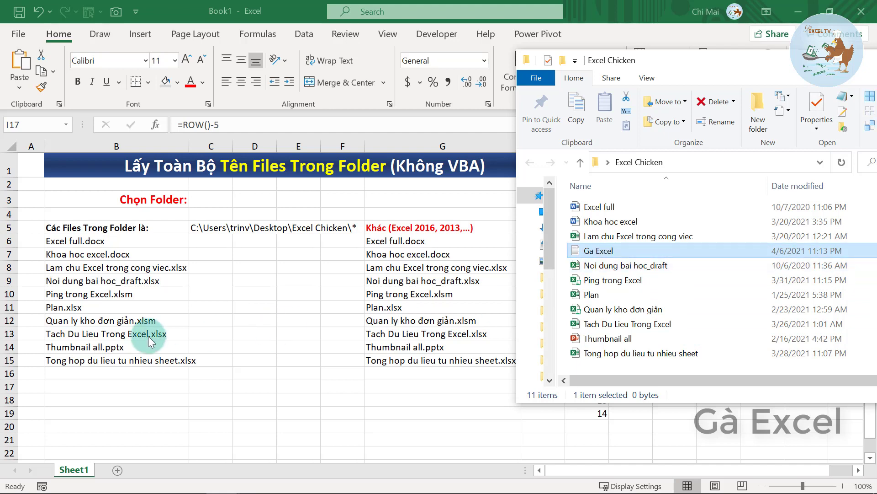
{"action": "left_click", "coordinate": [135, 348]}
Force a full recalculation with Ctrl+Alt+F9 and confirm Ga Excel.txt appears in both lists.
{"action": "left_click", "coordinate": [132, 374]}
{"action": "key", "text": "ctrl+alt+F9"}
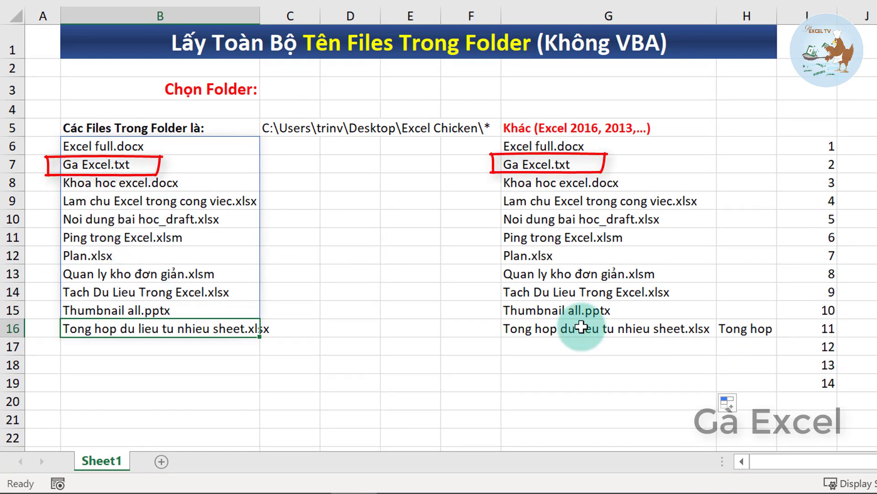
{"action": "left_click", "coordinate": [531, 165]}
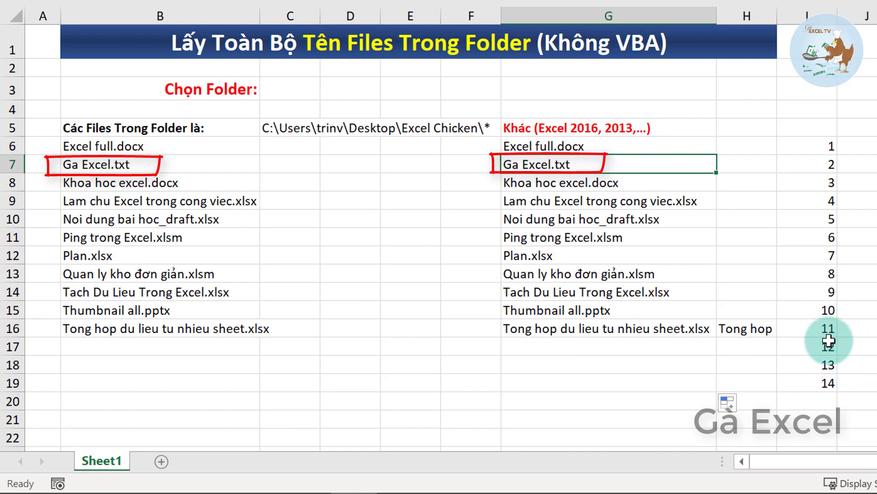
{"action": "left_click", "coordinate": [819, 330]}
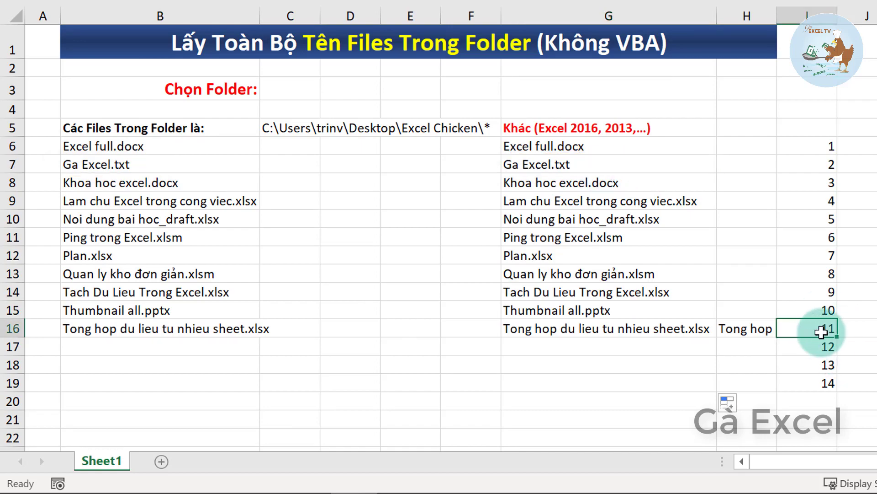
{"action": "left_click", "coordinate": [117, 169]}
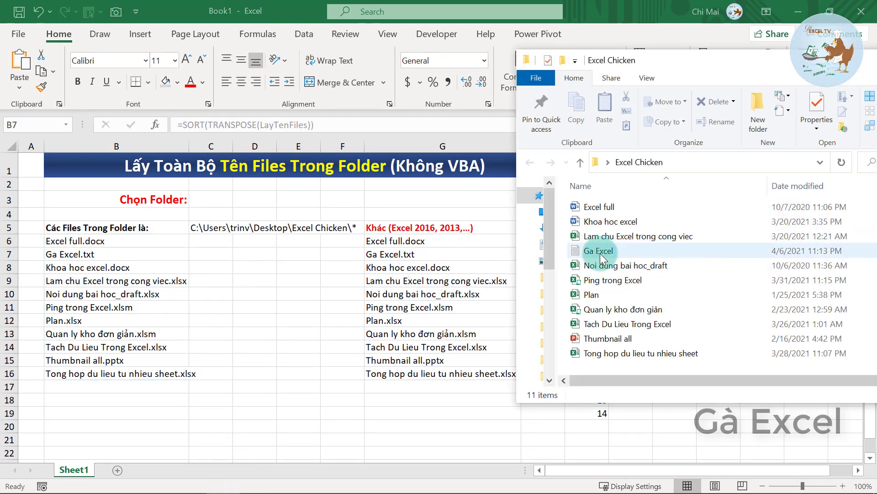
Permanently delete Ga Excel.txt from the Excel Chicken folder.
{"action": "left_click", "coordinate": [599, 252]}
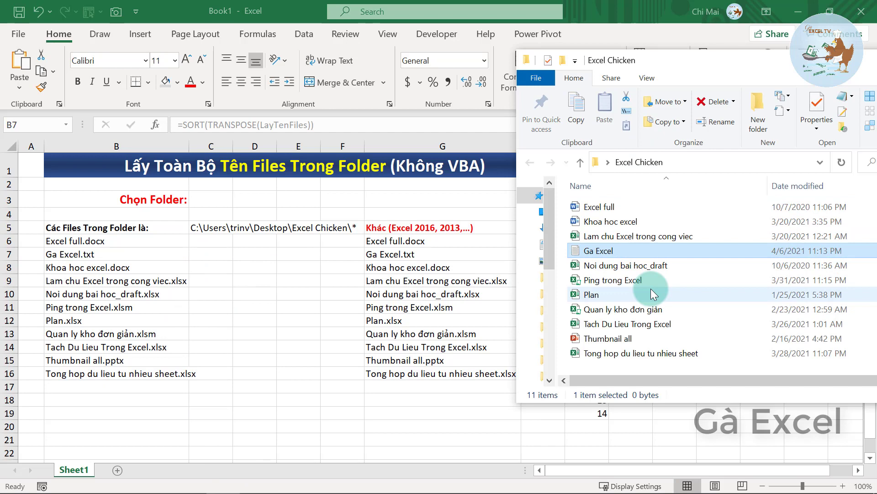
{"action": "key", "text": "shift+Delete"}
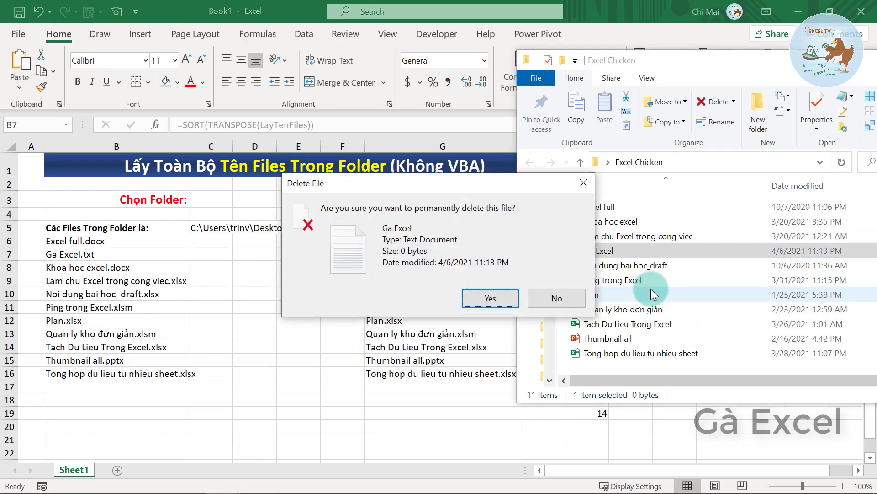
{"action": "key", "text": "Return"}
Re-enter the folder path in C5 so both lists drop back to ten file names.
{"action": "key", "text": "alt+Tab"}
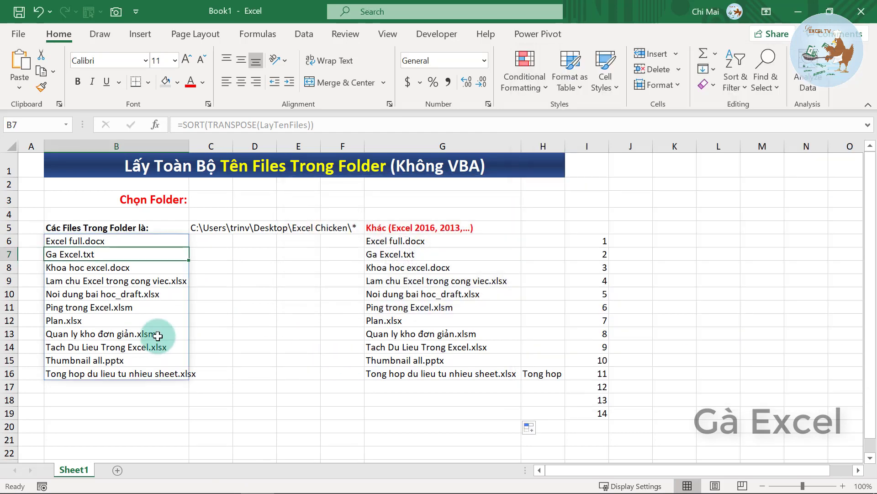
{"action": "left_click", "coordinate": [158, 336]}
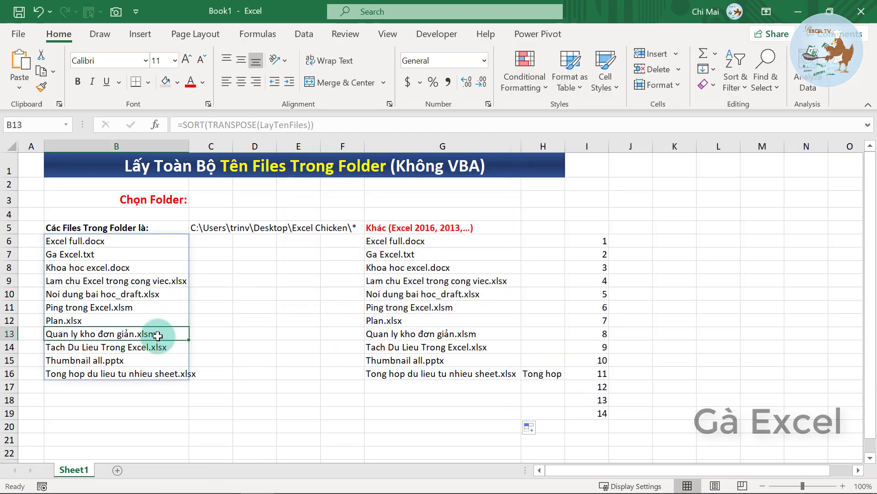
{"action": "double_click", "coordinate": [200, 230]}
{"action": "key", "text": "Return"}
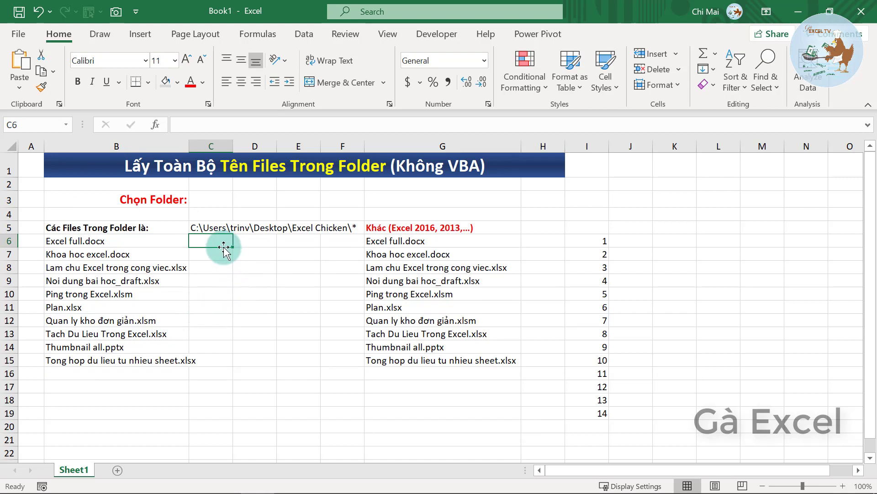
{"action": "double_click", "coordinate": [206, 227]}
{"action": "key", "text": "Return"}
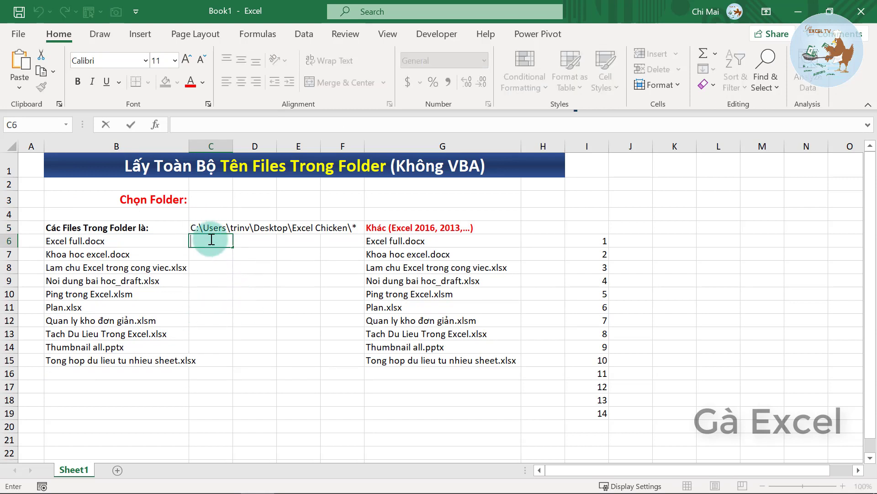
{"action": "key", "text": "Return"}
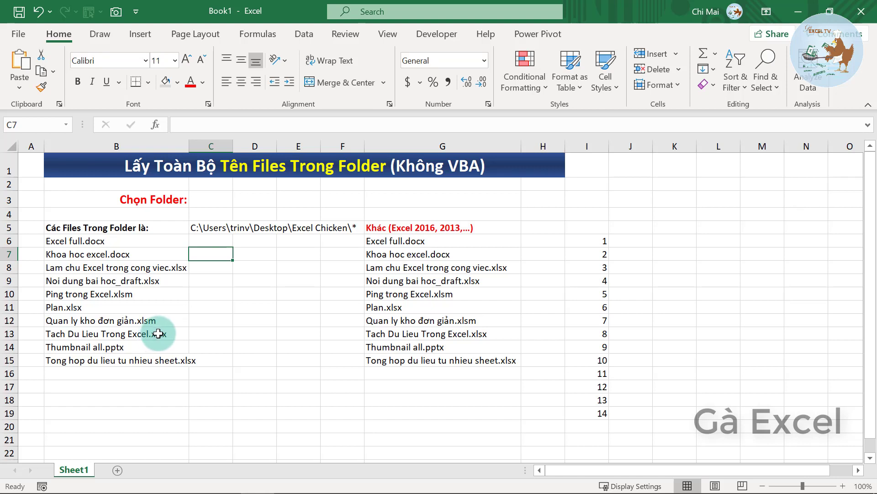
{"action": "left_click", "coordinate": [153, 332]}
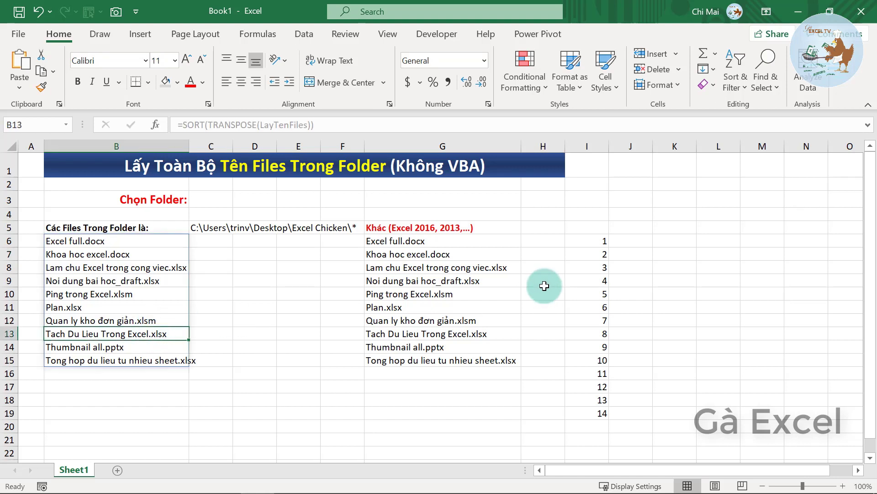
{"action": "left_click", "coordinate": [427, 255]}
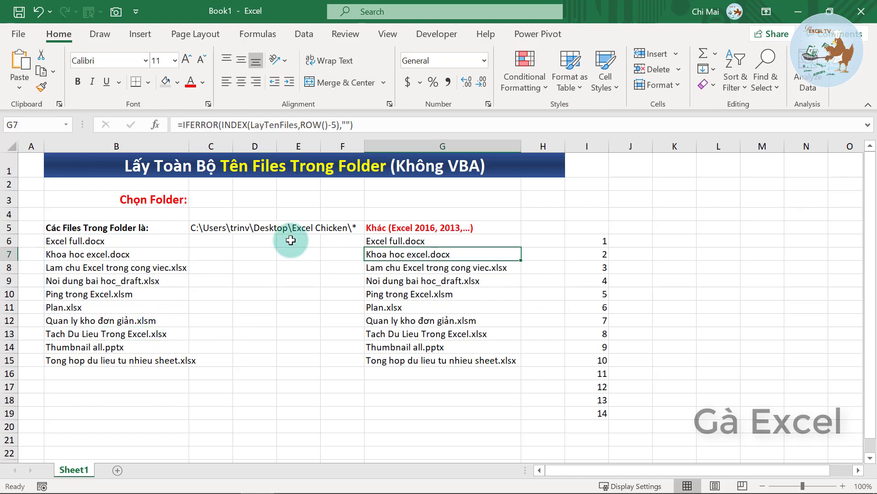
{"action": "left_click", "coordinate": [133, 227]}
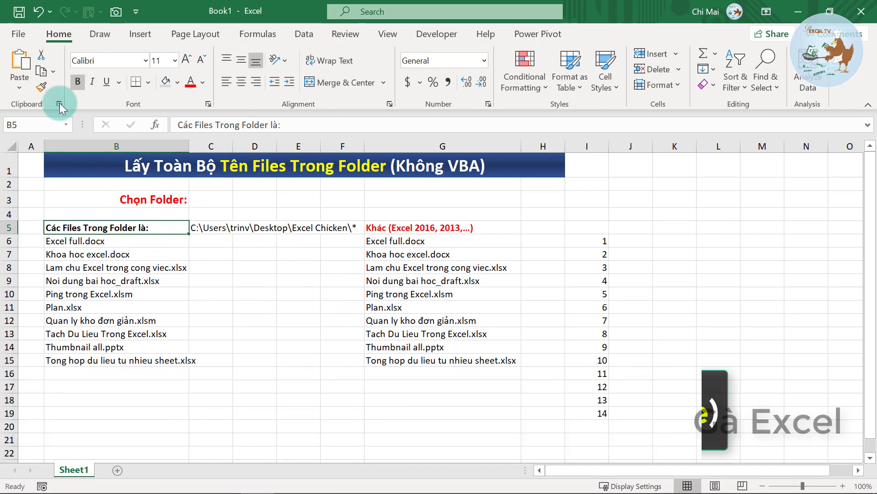
{"action": "left_click", "coordinate": [19, 13]}
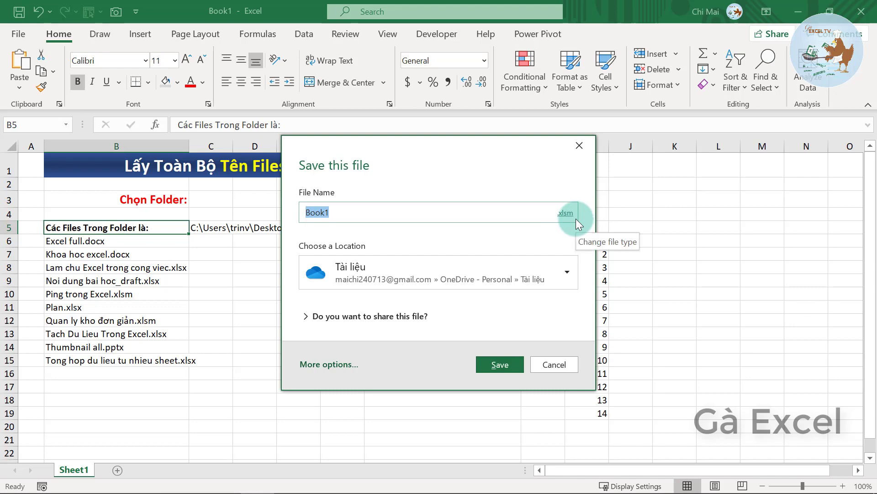
{"action": "left_click", "coordinate": [579, 145]}
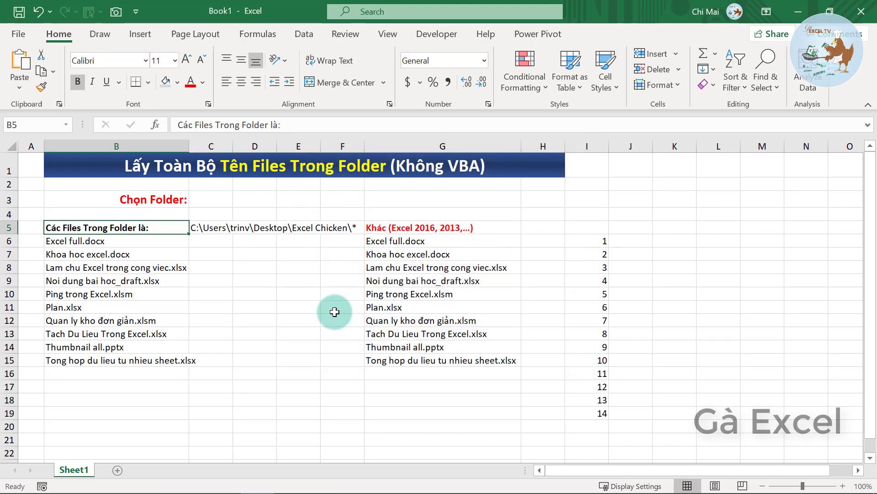